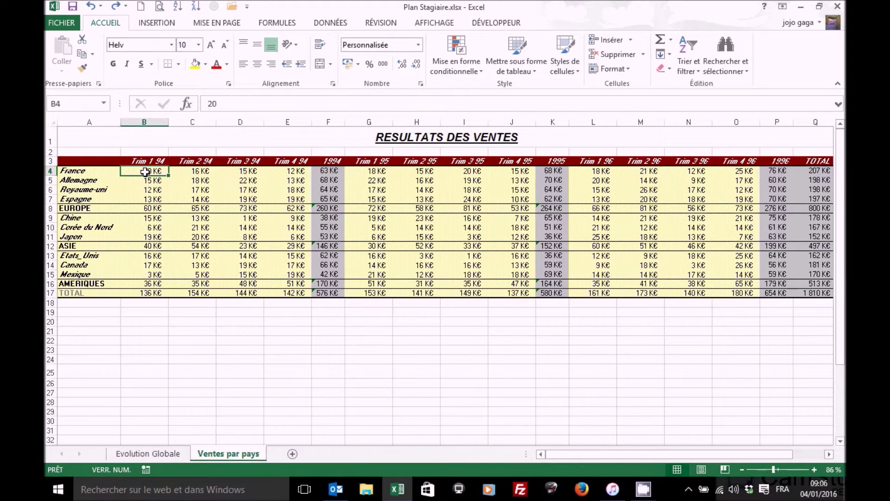
Select the sales figures B4:Q17 through the TOTAL row and show the Données ribbon
key("ctrl+shift+Right")
key("ctrl+shift+Down")
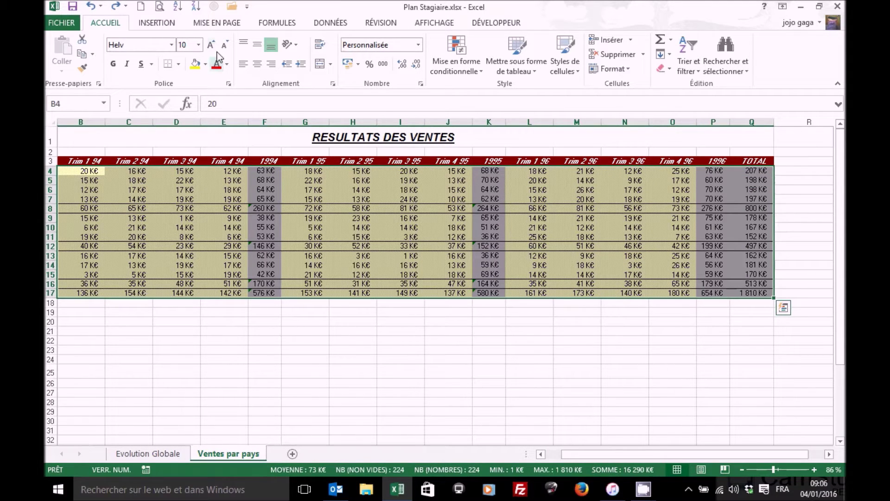
left_click(343, 25)
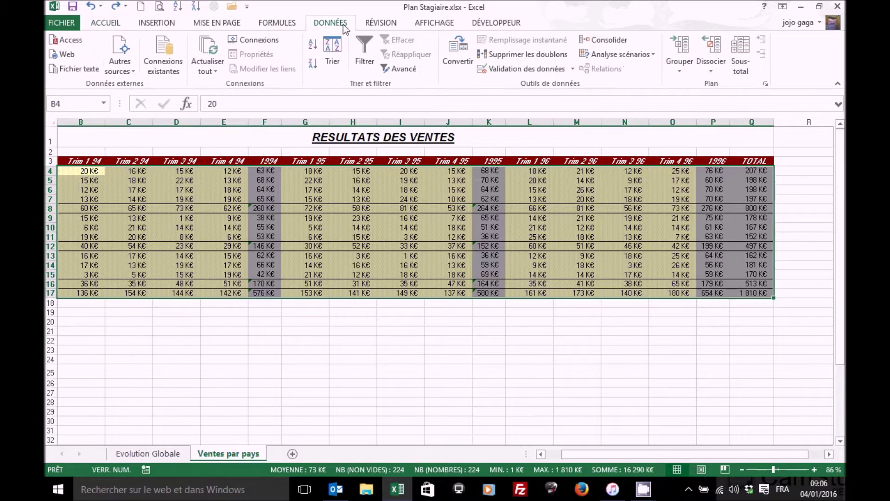
Create a data validation rule allowing only whole numbers greater than or equal to 0
left_click(496, 70)
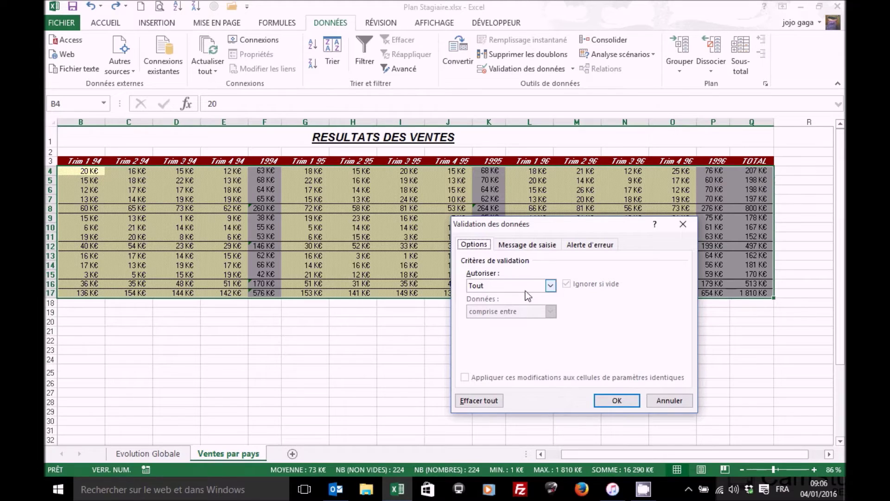
left_click(551, 286)
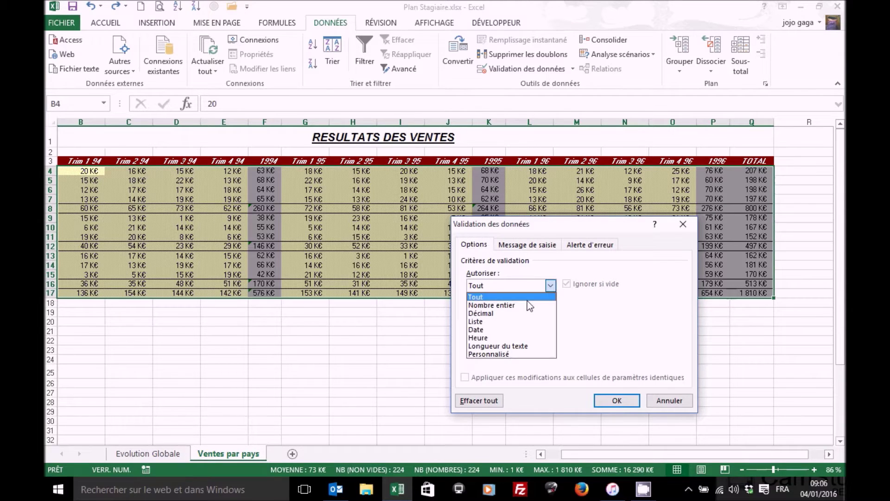
left_click(503, 306)
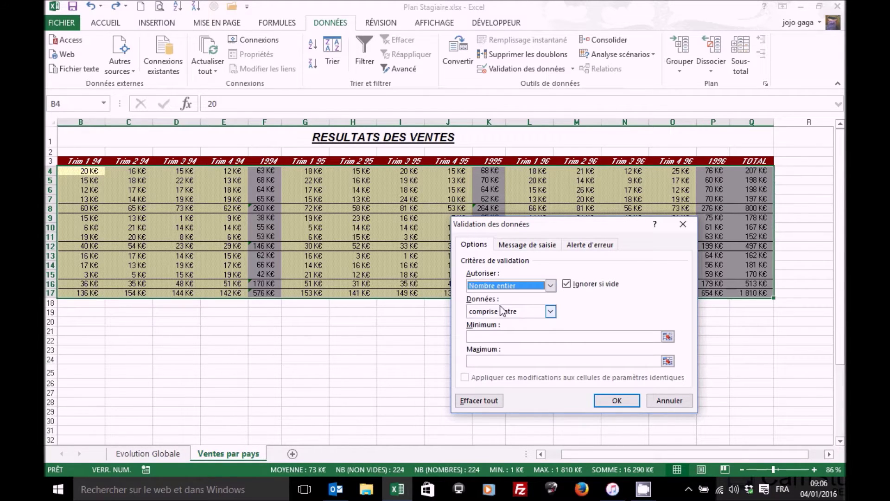
left_click(551, 312)
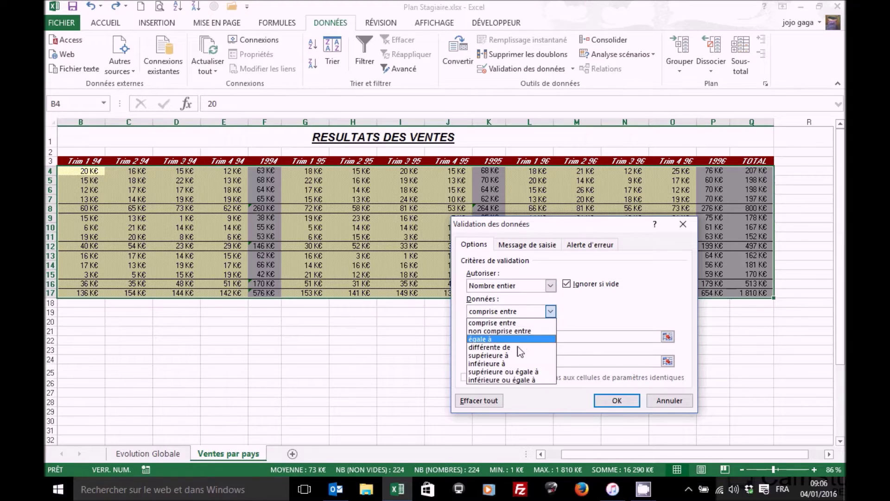
left_click(509, 372)
left_click(487, 336)
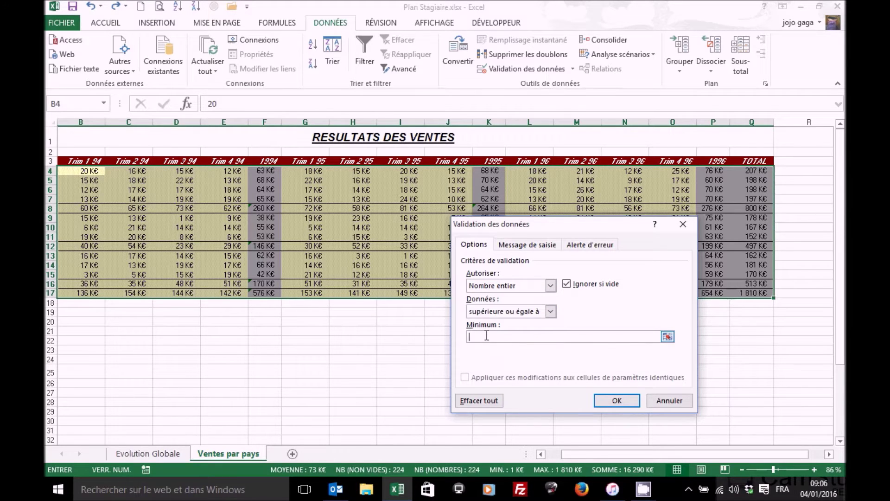
type("0")
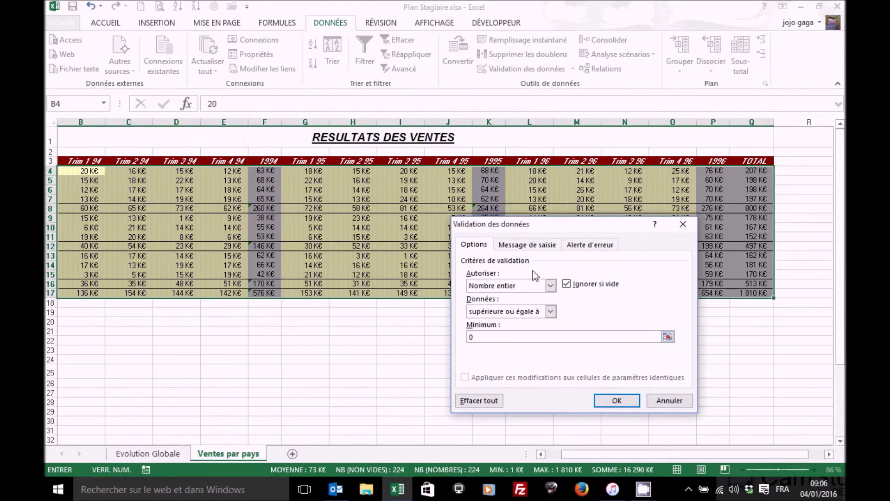
Add an error alert titled 'Erreur' with a 'Vous de…' message and apply the rule
left_click(527, 245)
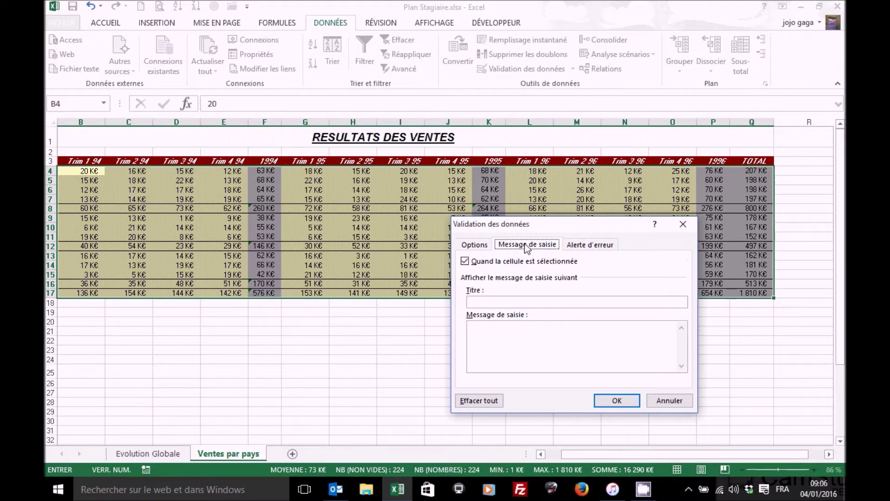
left_click(607, 249)
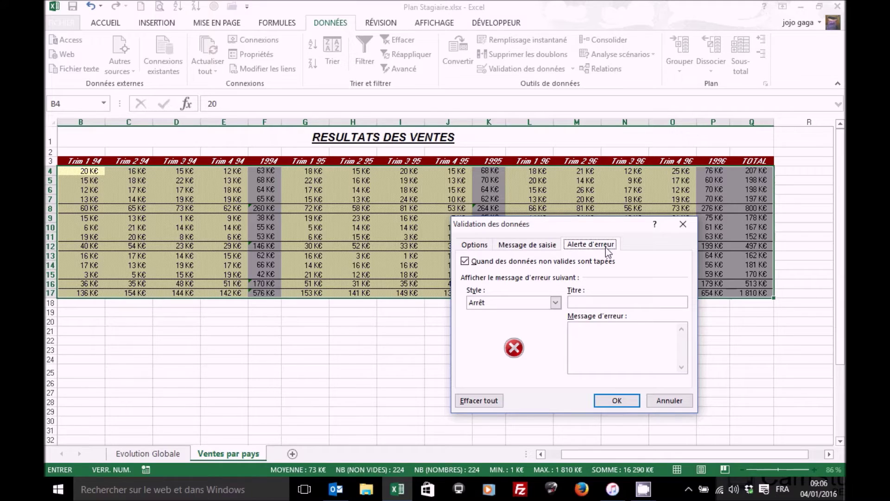
left_click(596, 302)
type("Erreur")
left_click(594, 340)
type("Vous devez...")
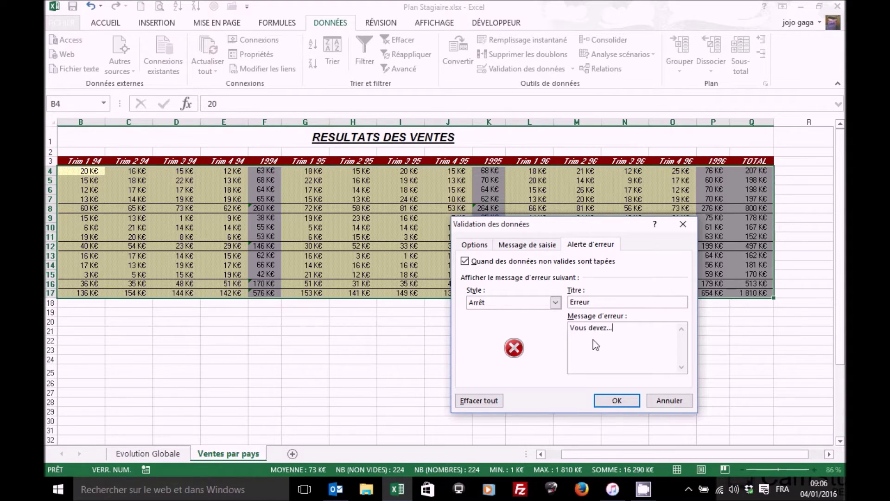
left_click(617, 400)
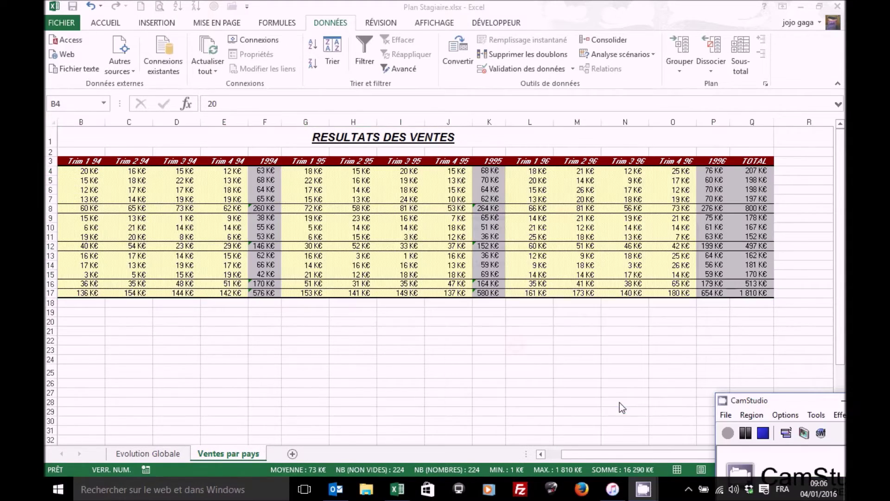
left_click(583, 454)
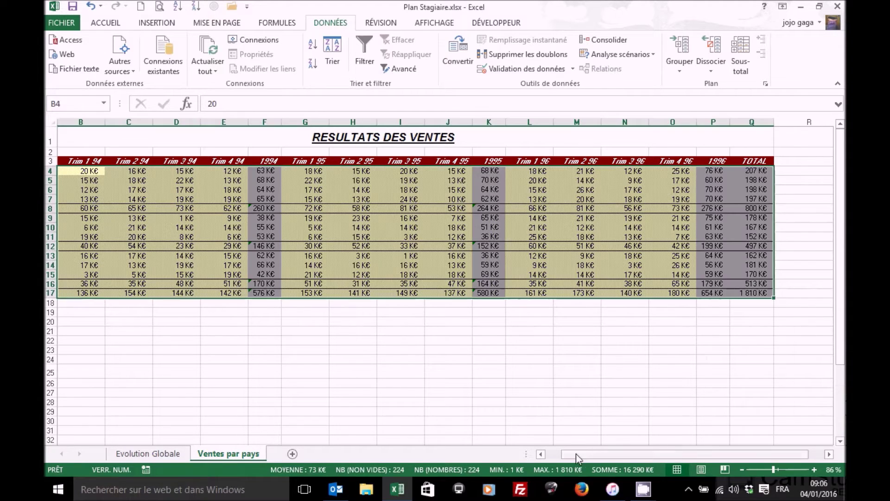
left_click(554, 454)
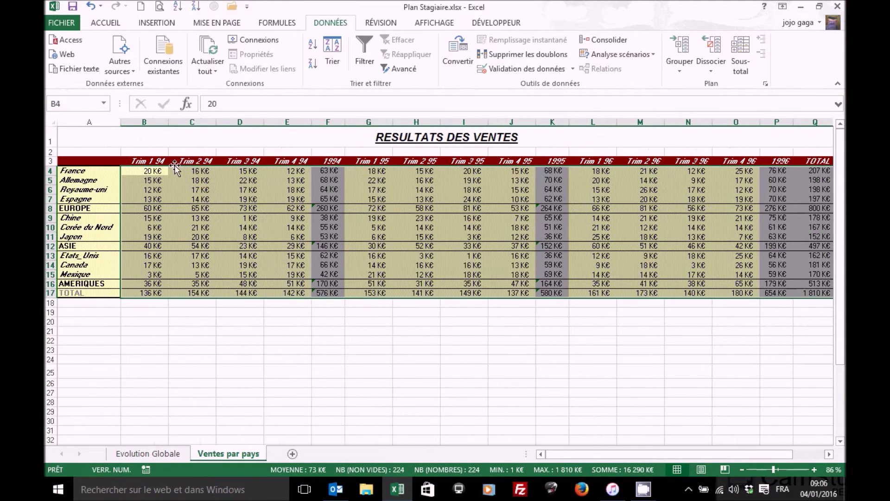
left_click(153, 172)
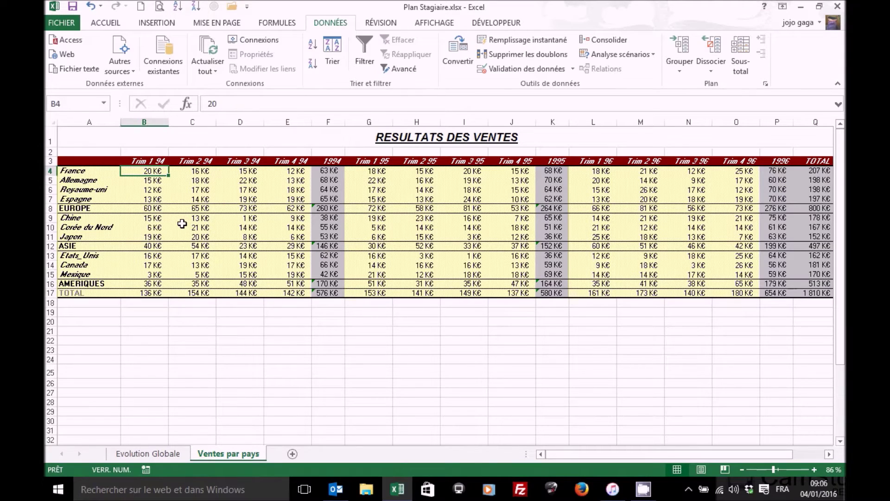
type("555")
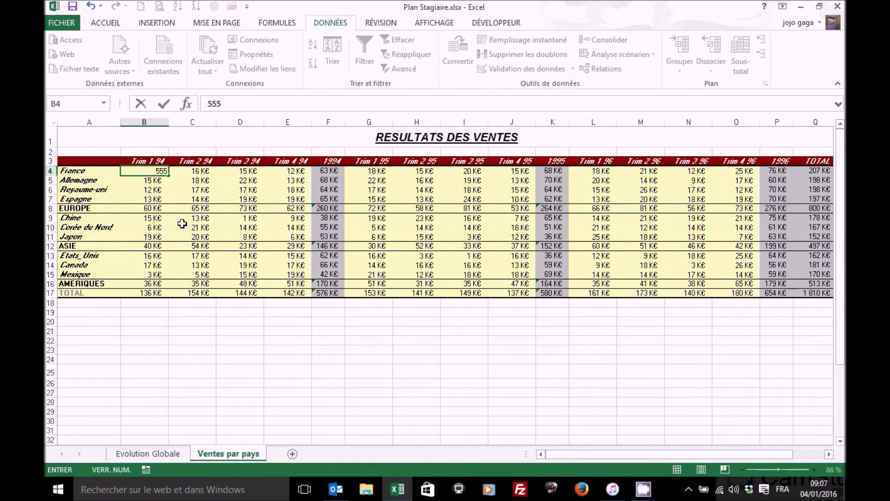
type(" K€")
key("Return")
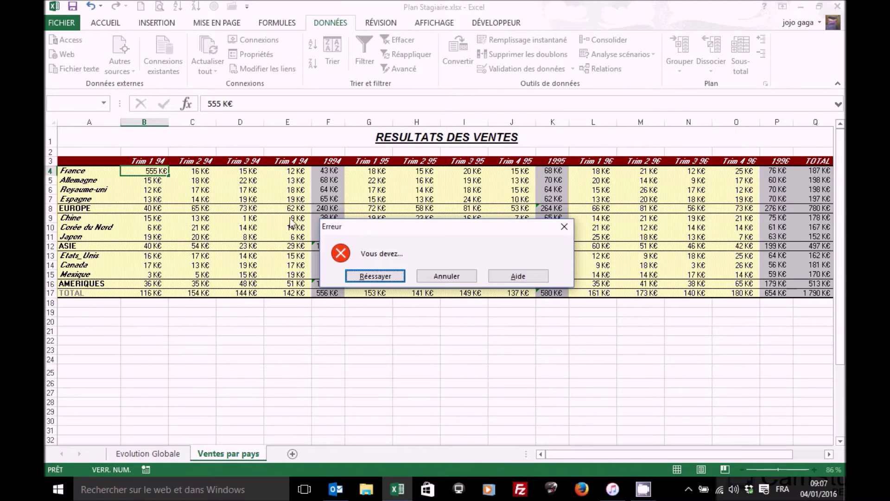
left_click(439, 278)
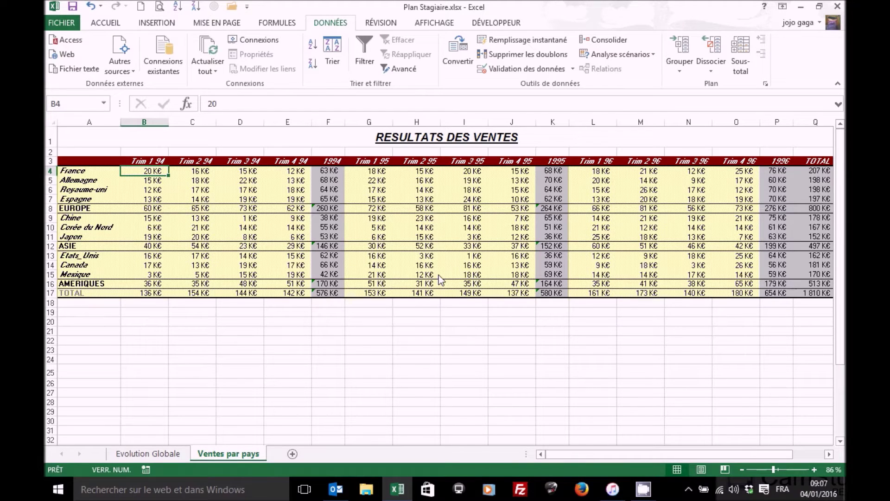
left_click(323, 171)
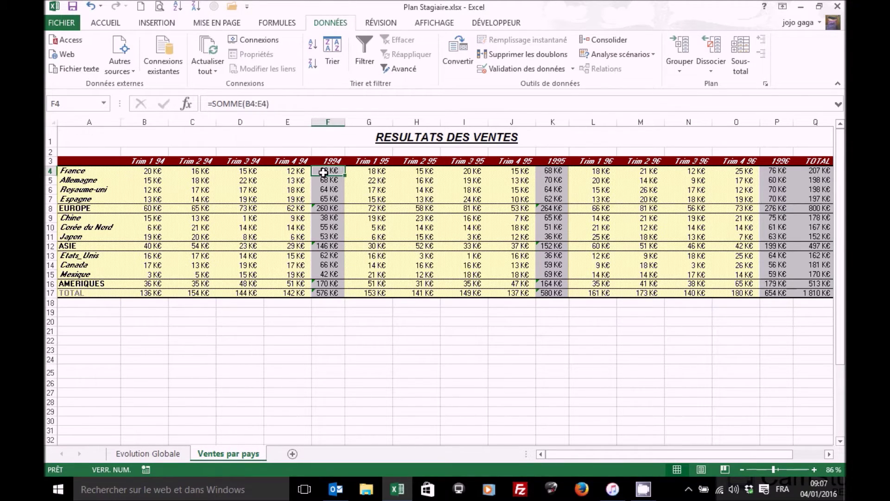
left_click(555, 170)
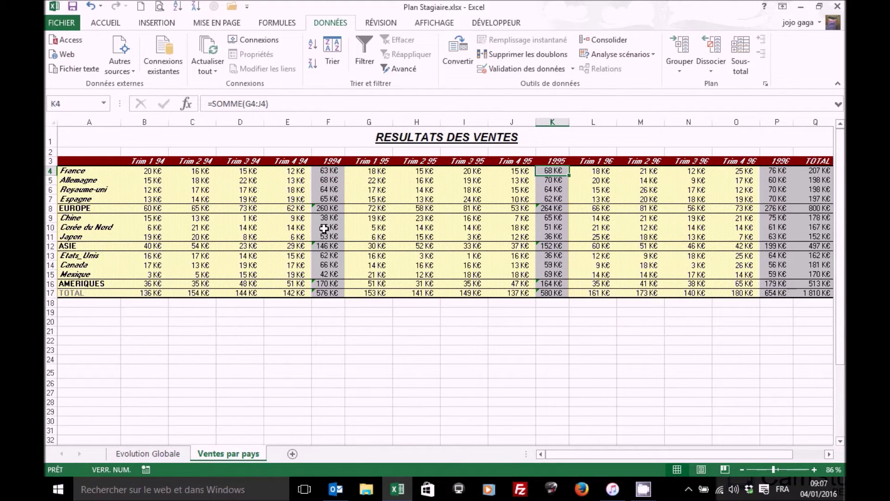
type("zetzer")
key("Escape")
type("=")
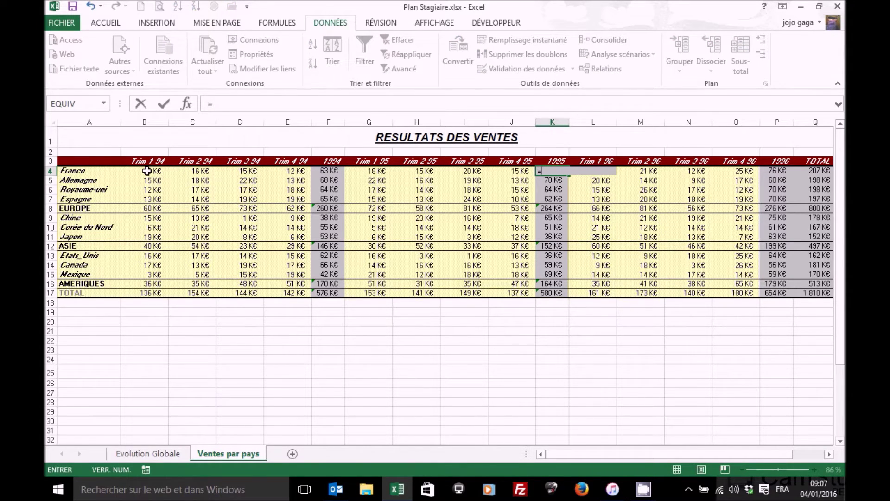
left_click(147, 171)
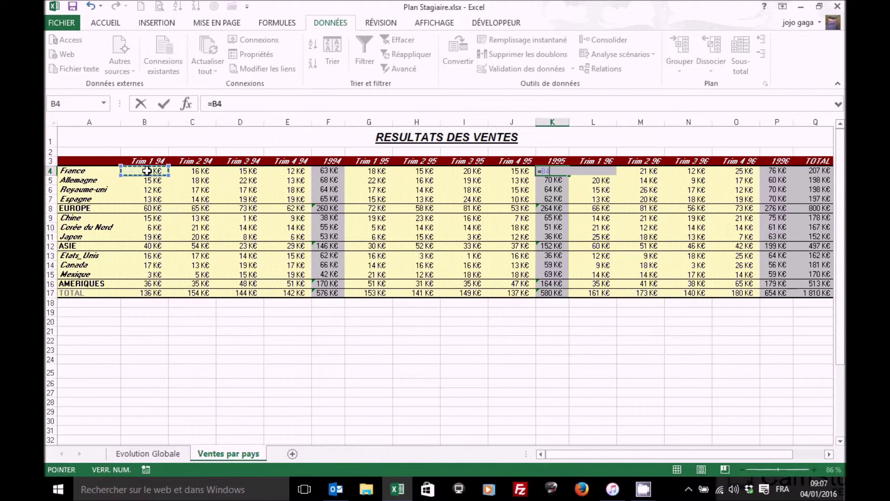
type("*")
left_click(186, 171)
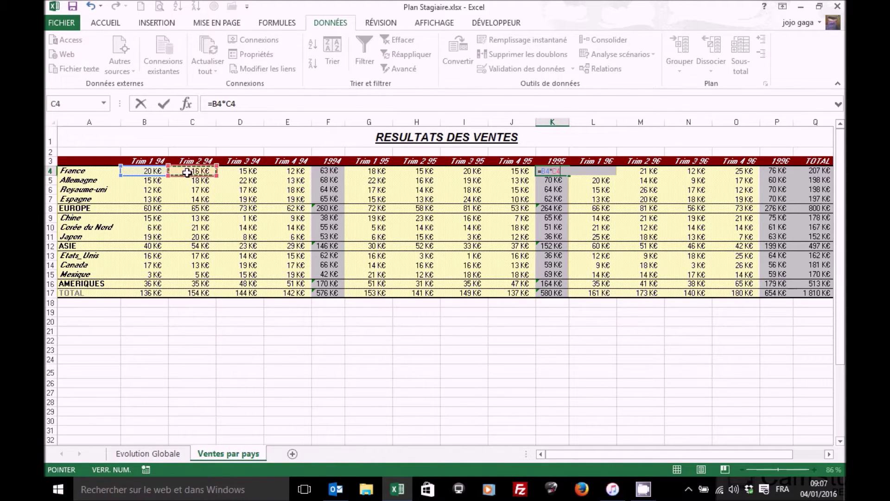
type("*")
left_click(235, 172)
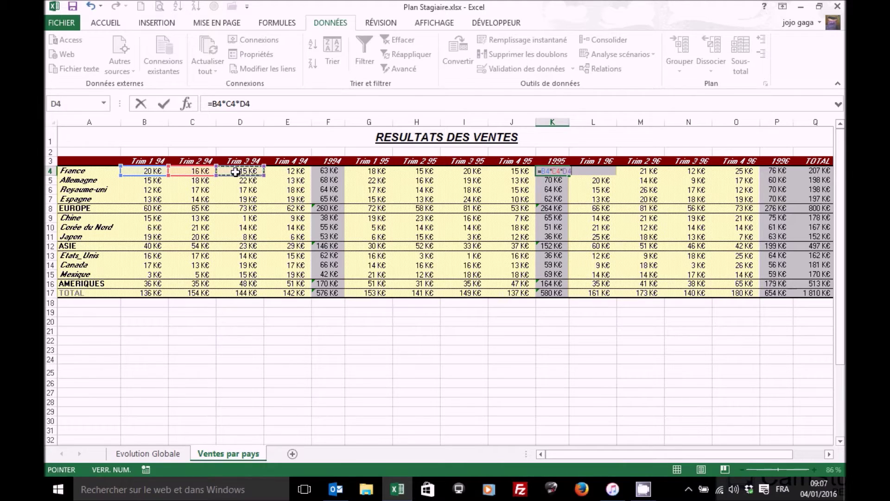
key("Return")
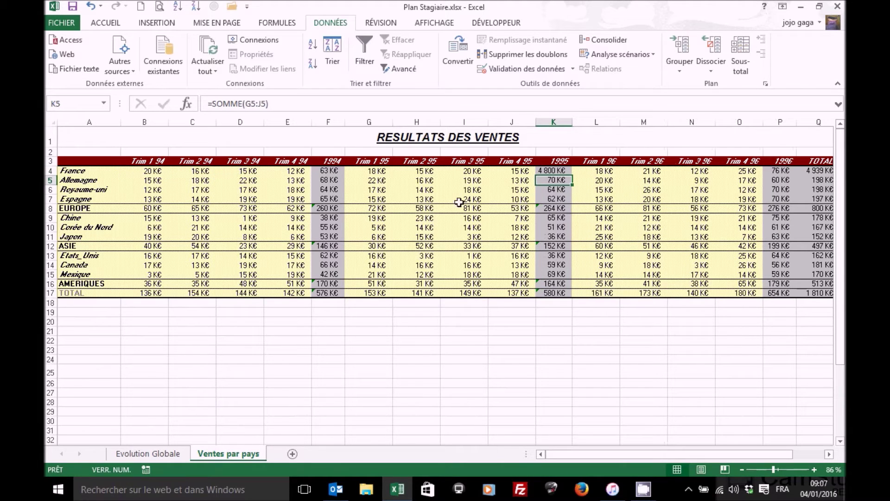
left_click(564, 170)
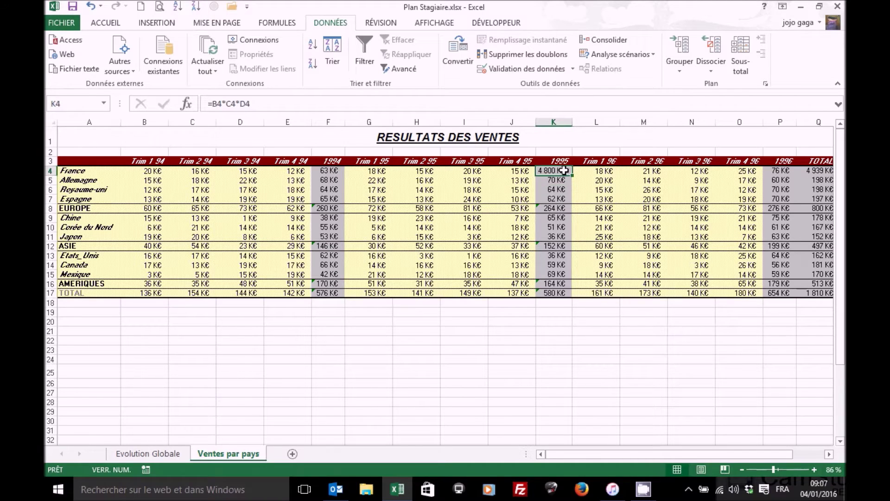
left_click(91, 7)
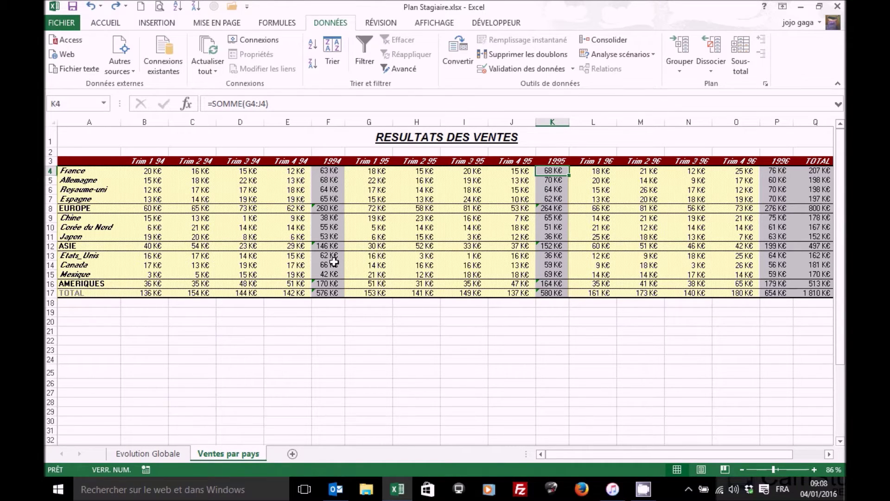
Multi-select the quarterly blocks B4:E7, G4:J7, L4:O7, B9:E11, G9:J11 and L9:O11
left_click_drag(147, 171, 272, 199)
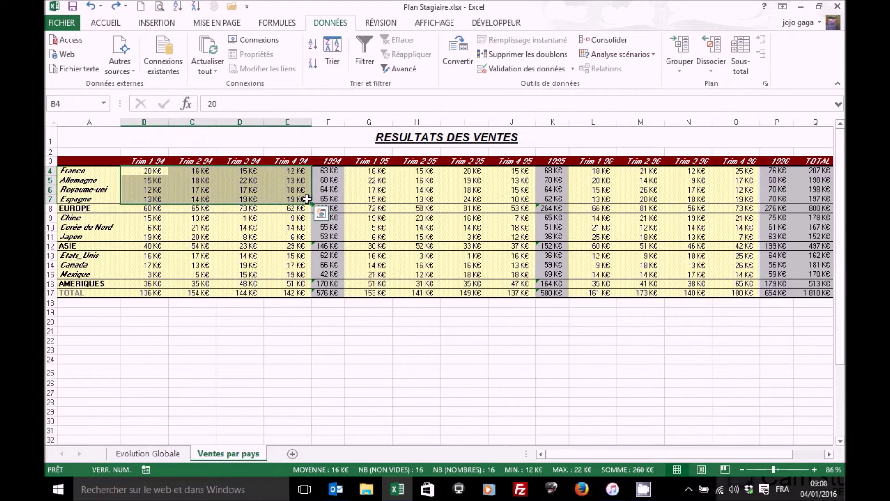
left_click(393, 172, "ctrl")
left_click_drag(392, 171, 510, 197)
left_click(593, 171, "ctrl")
left_click_drag(592, 171, 723, 198)
left_click(157, 218, "ctrl")
left_click_drag(157, 218, 294, 232)
left_click(369, 218, "ctrl")
left_click_drag(369, 218, 508, 236)
left_click(593, 218, "ctrl")
left_click_drag(592, 218, 730, 237)
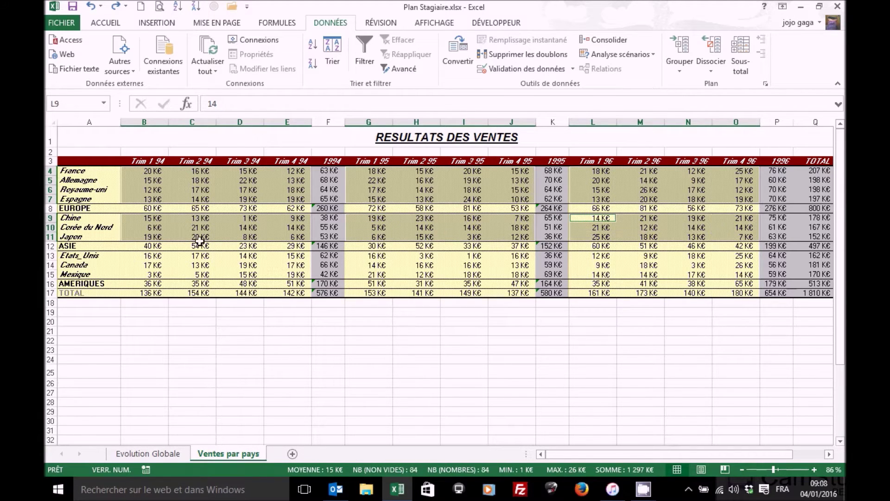
Add the Americas quarterly figures for 1994, 1995 and 1996 to the selection
left_click(151, 256, "ctrl")
left_click_drag(151, 256, 292, 275)
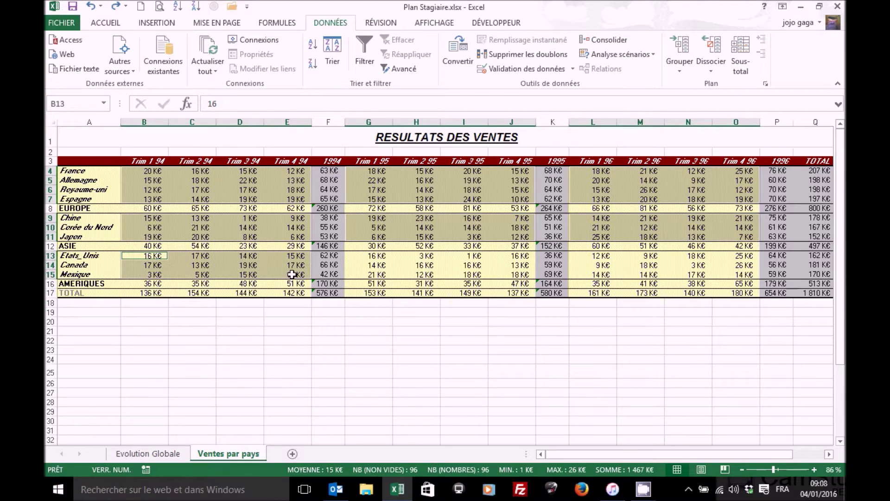
left_click(374, 255, "ctrl")
left_click_drag(374, 255, 371, 265)
left_click_drag(460, 269, 507, 273)
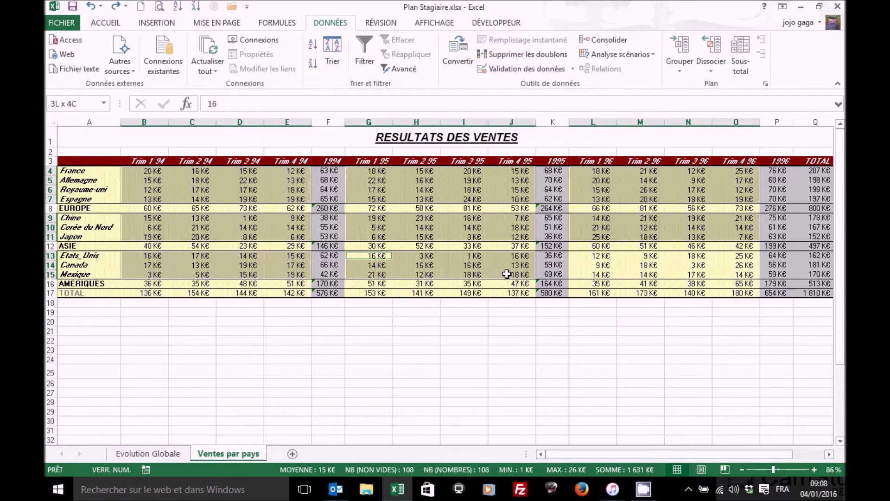
left_click(591, 256, "ctrl")
left_click_drag(591, 256, 727, 274)
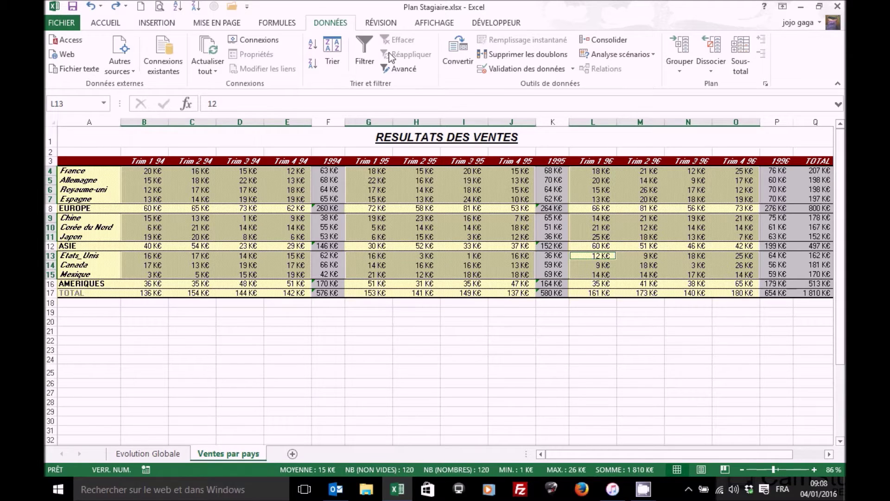
Clear Verrouillée for the selected quarterly cells, then select the TOTAL column Q4:Q15
left_click(106, 23)
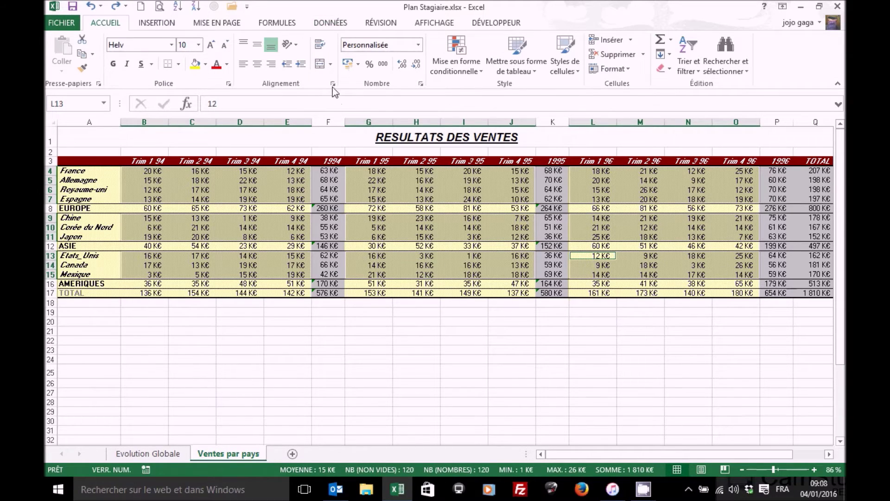
left_click(421, 84)
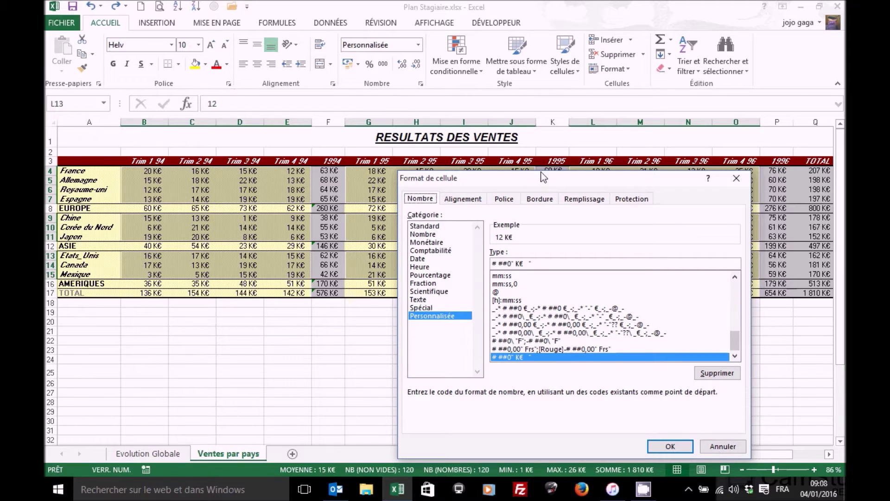
left_click(635, 201)
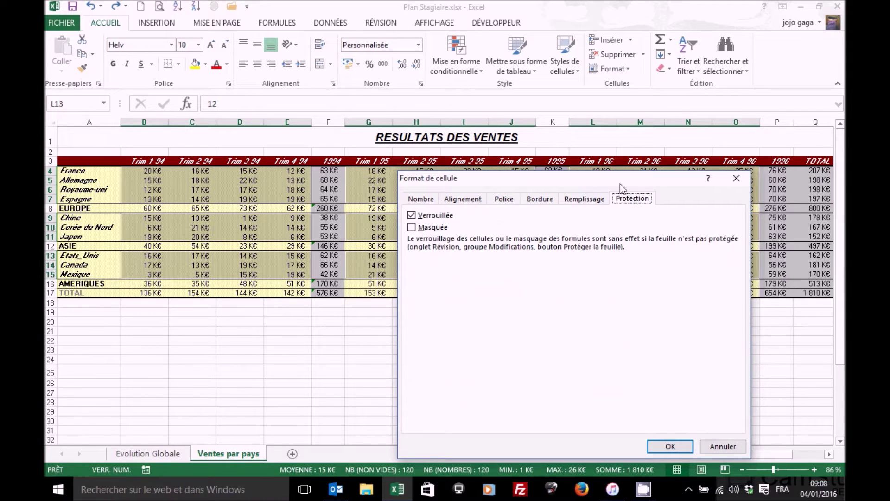
left_click_drag(618, 180, 604, 114)
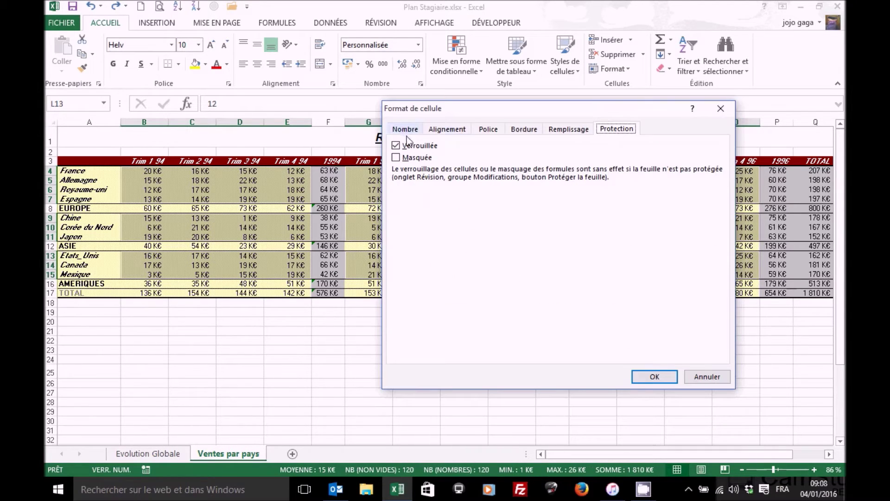
left_click(397, 147)
left_click(655, 377)
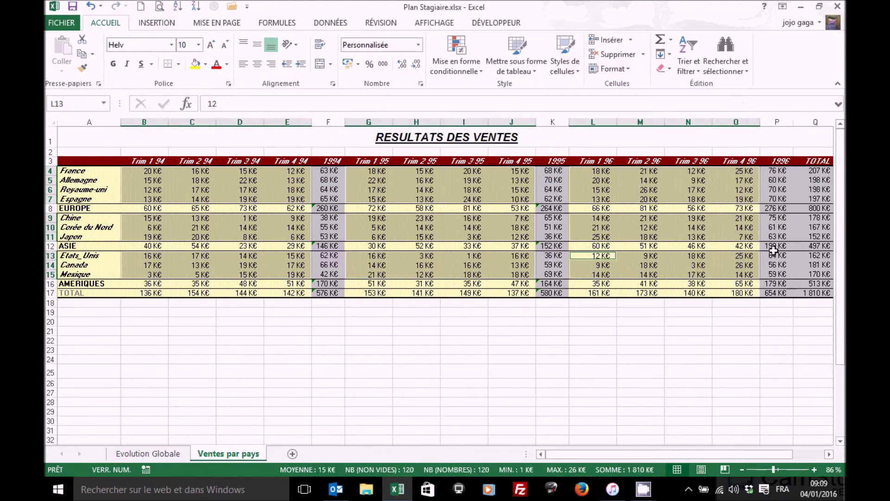
left_click_drag(822, 171, 823, 292)
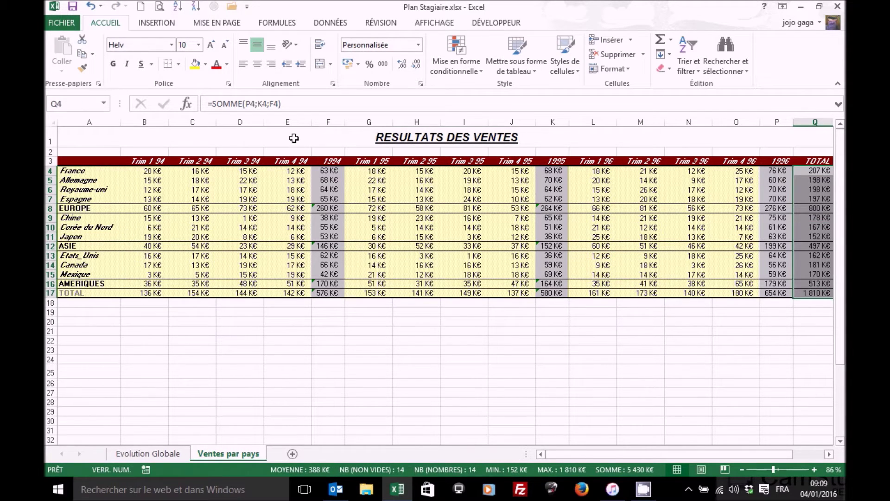
Set the TOTAL cells to Masquée to hide their formulas, then return to cell B4
left_click(421, 84)
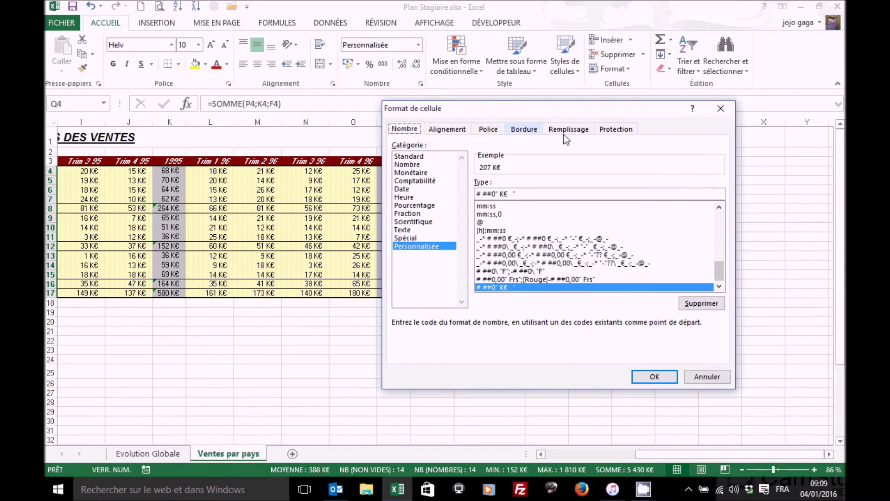
left_click(616, 129)
left_click(396, 157)
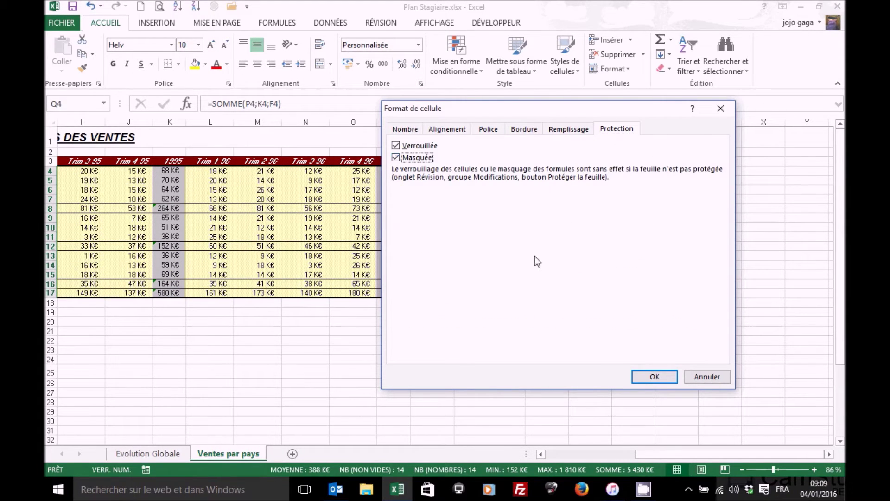
left_click(654, 377)
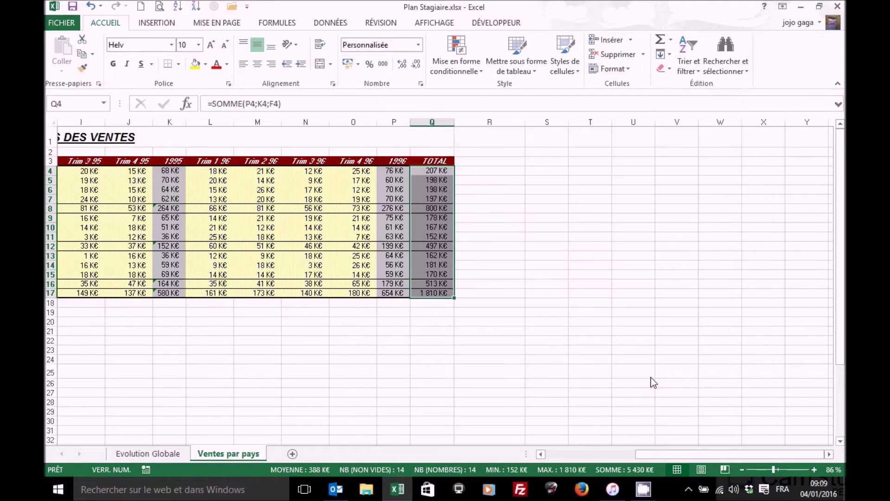
left_click(575, 452)
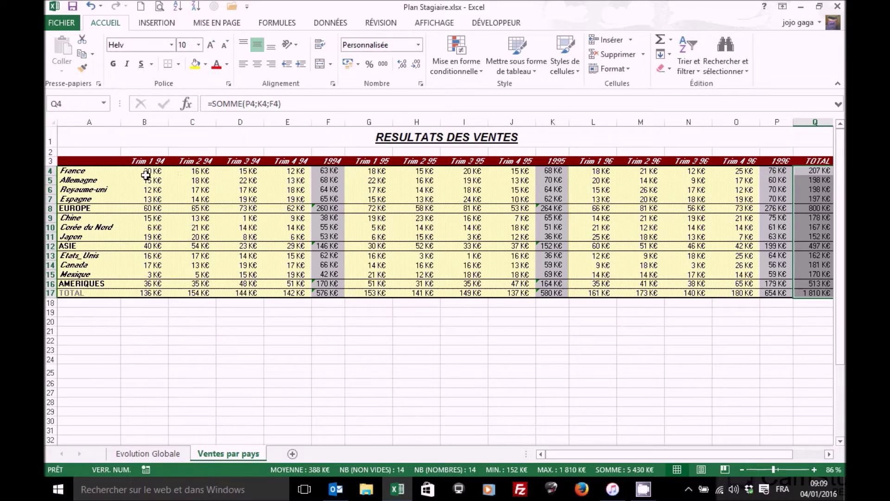
left_click(161, 172)
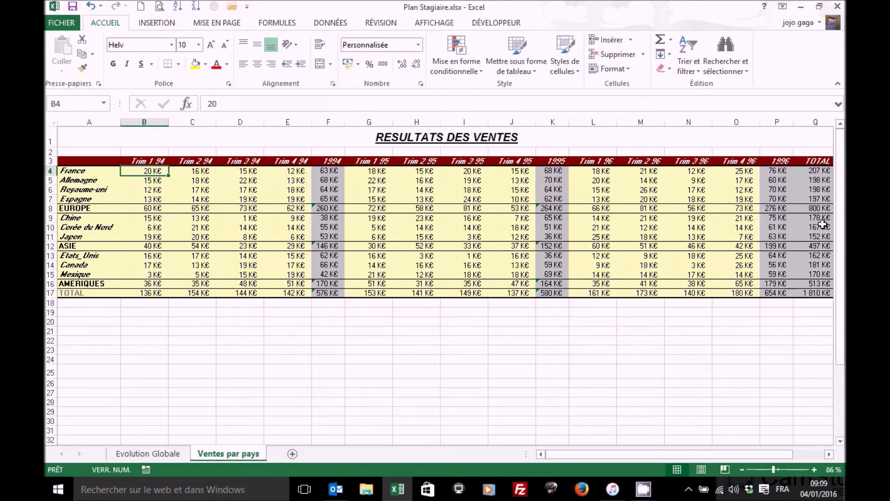
Protect Ventes par pays with a confirmed password, allowing selection of locked and unlocked cells
left_click(385, 22)
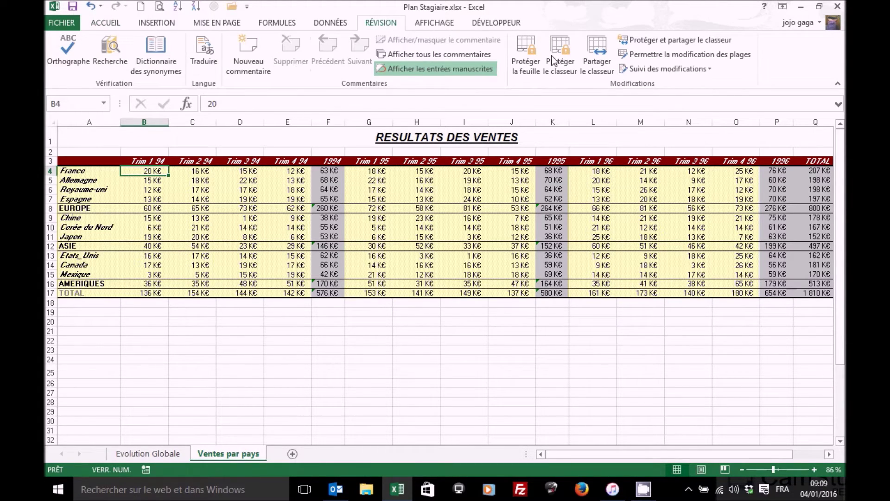
left_click(527, 47)
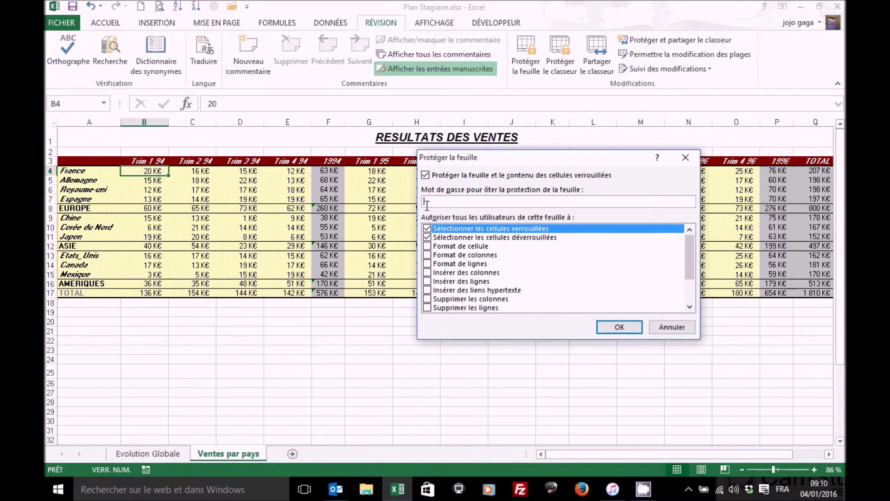
type("123")
left_click(620, 328)
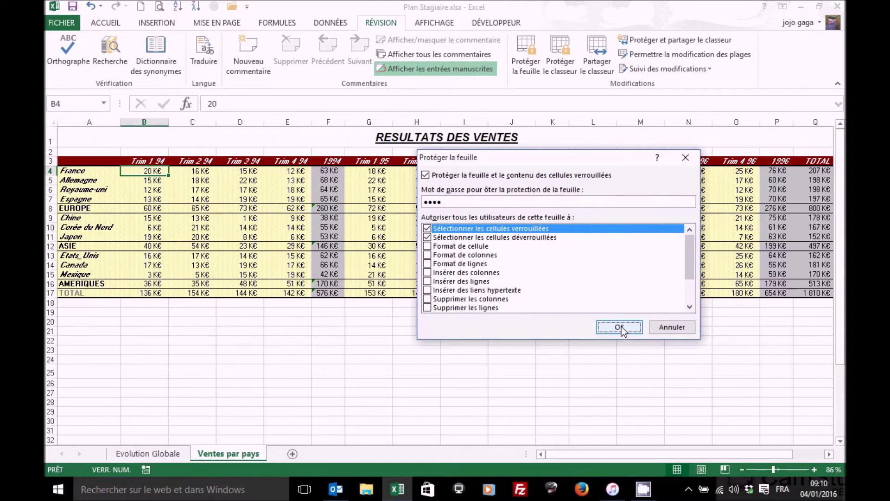
type("•")
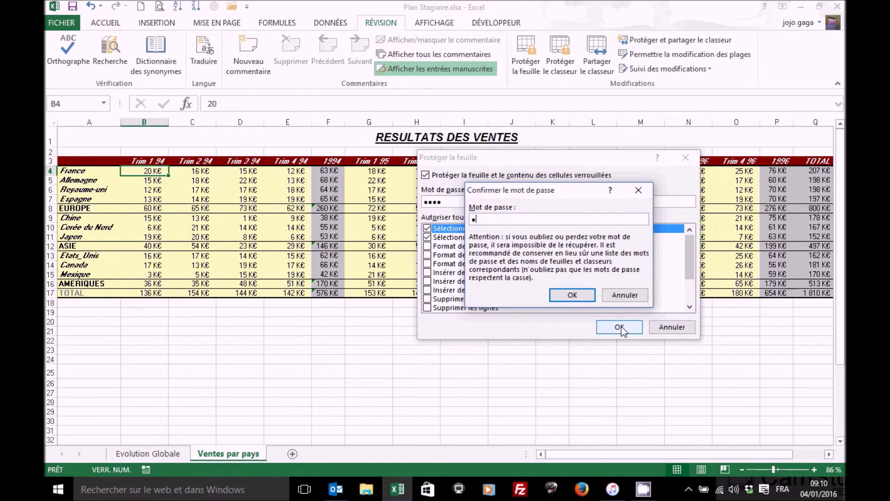
type("•••")
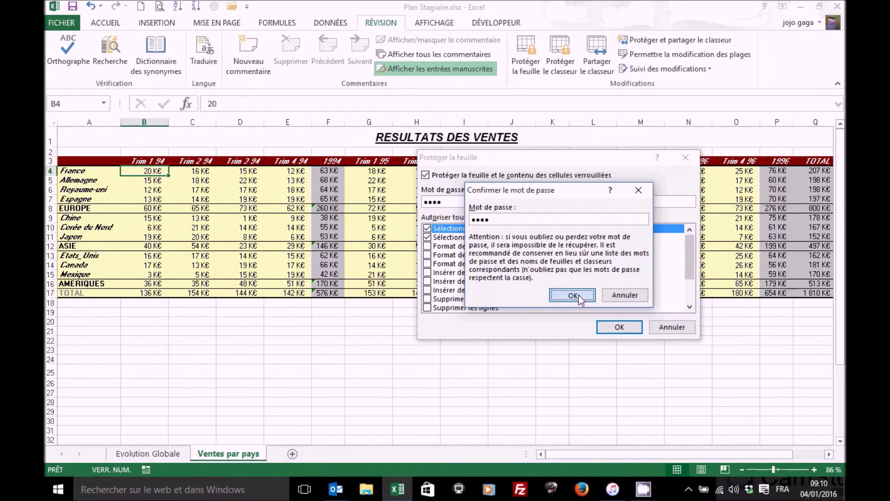
left_click(579, 295)
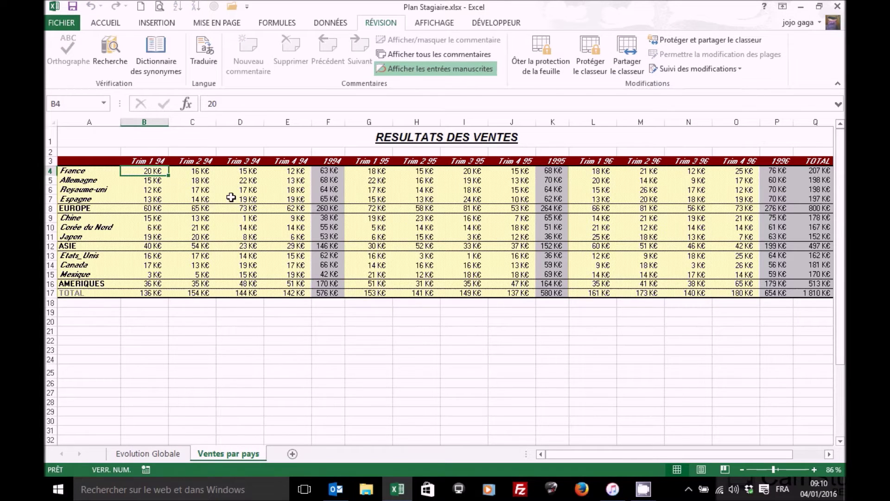
Enter 45 in B4, confirm F4 refuses edits, and check Q4's formula is hidden
type("45")
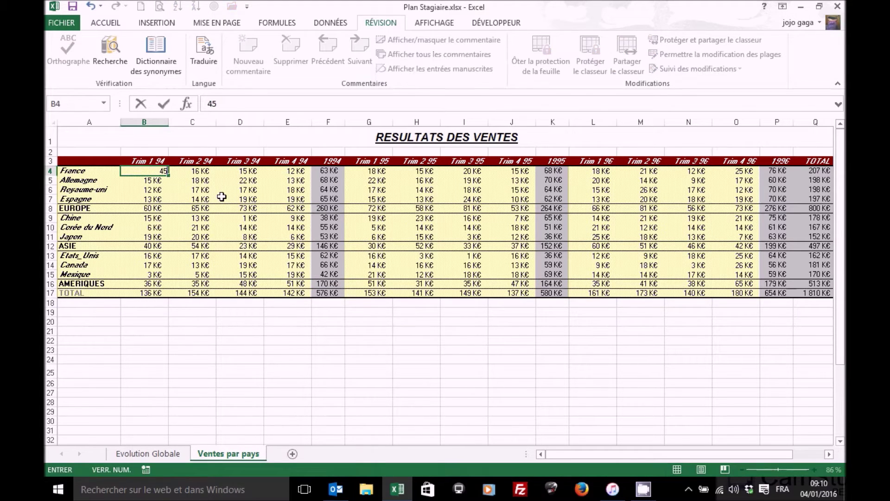
key("Return")
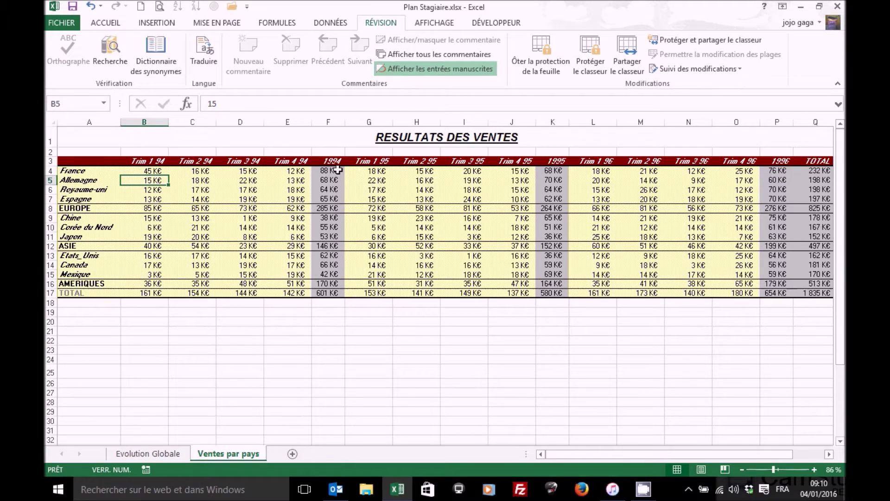
left_click(328, 172)
double_click(328, 172)
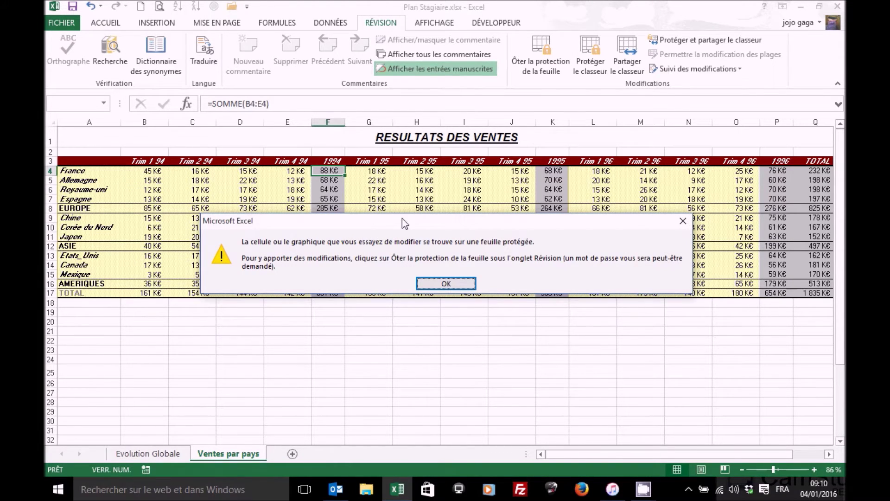
left_click(441, 284)
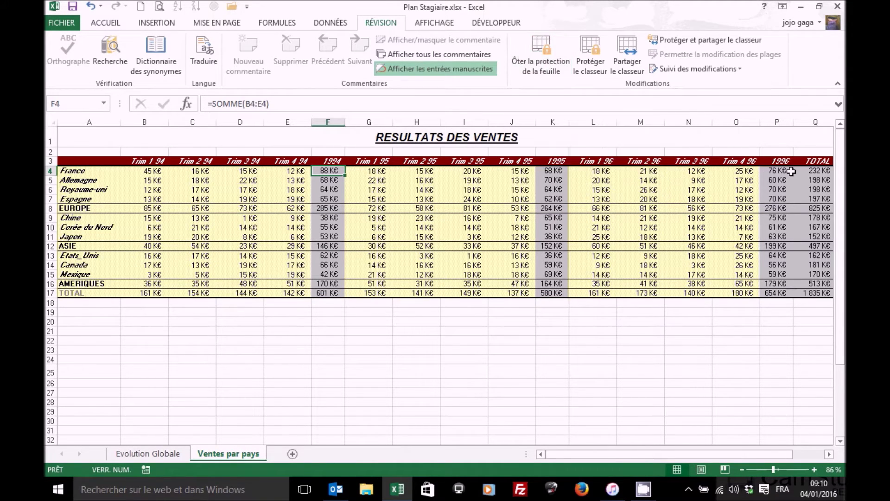
left_click(814, 171)
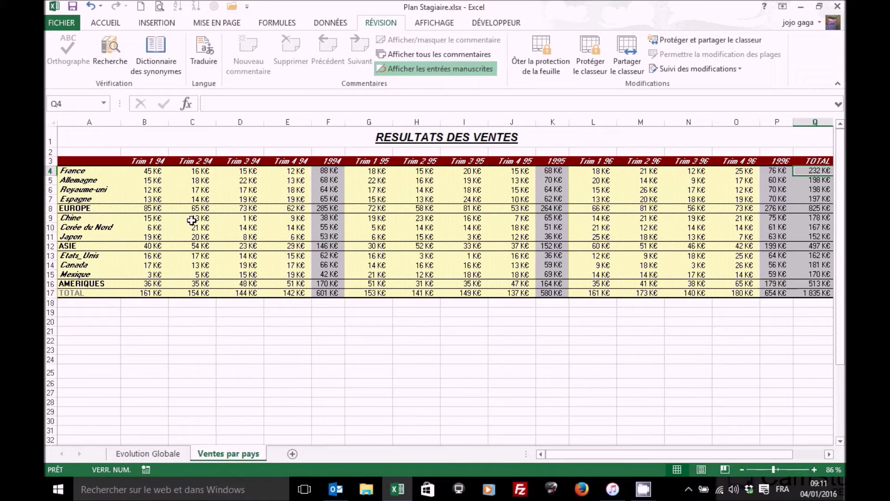
Copy the whole sales sheet into a new sheet, Feuil1
left_click(50, 118)
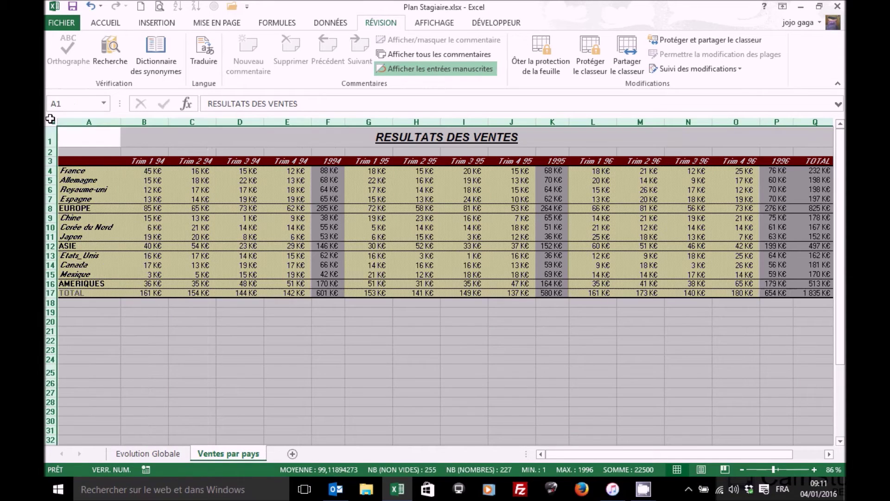
key("ctrl+c")
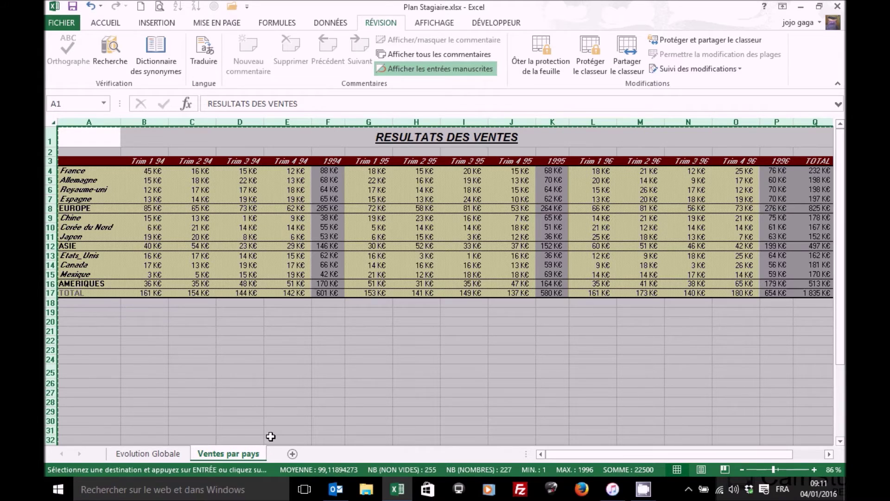
left_click(291, 454)
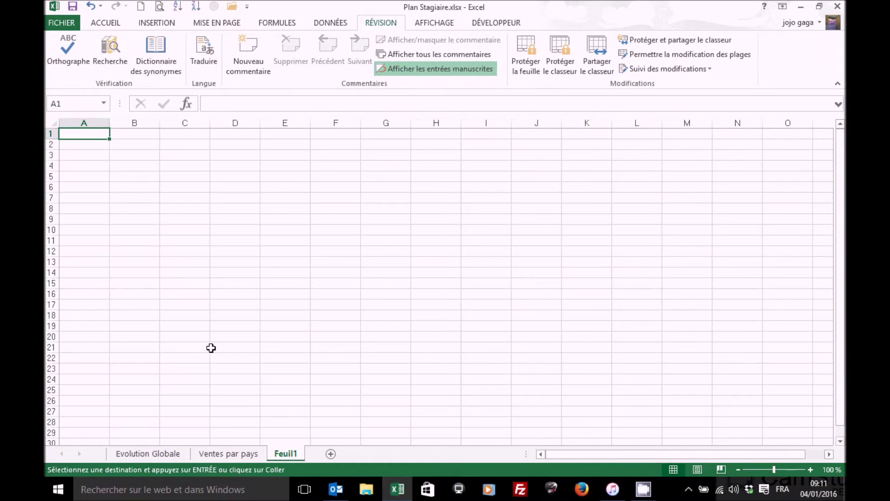
key("ctrl+v")
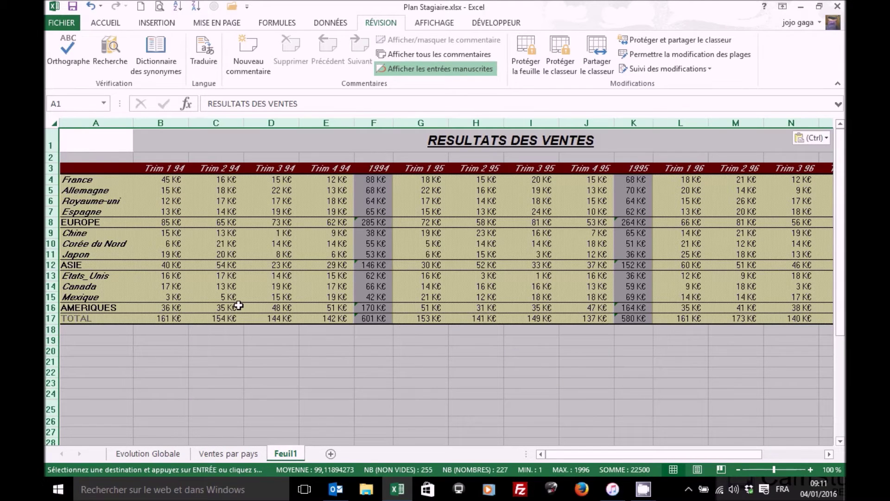
Test F4 by entering text 'srtdfg', then cancel the rejected entry
left_click(376, 182)
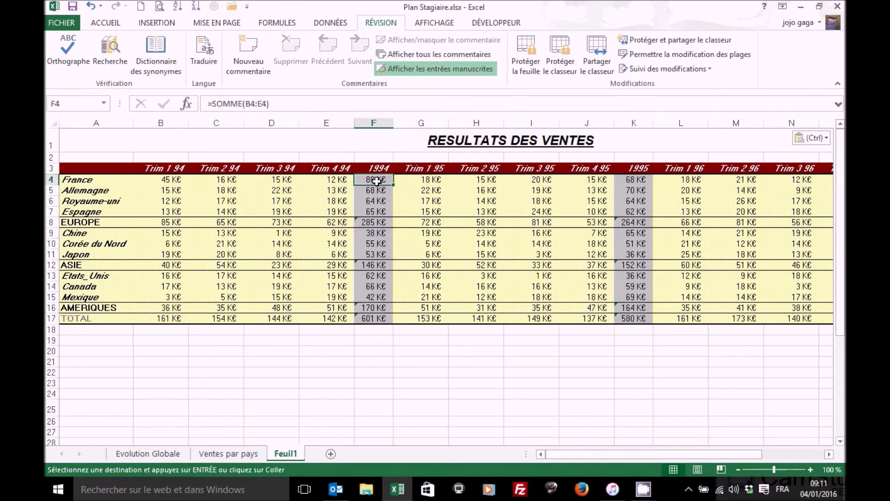
left_click(173, 181)
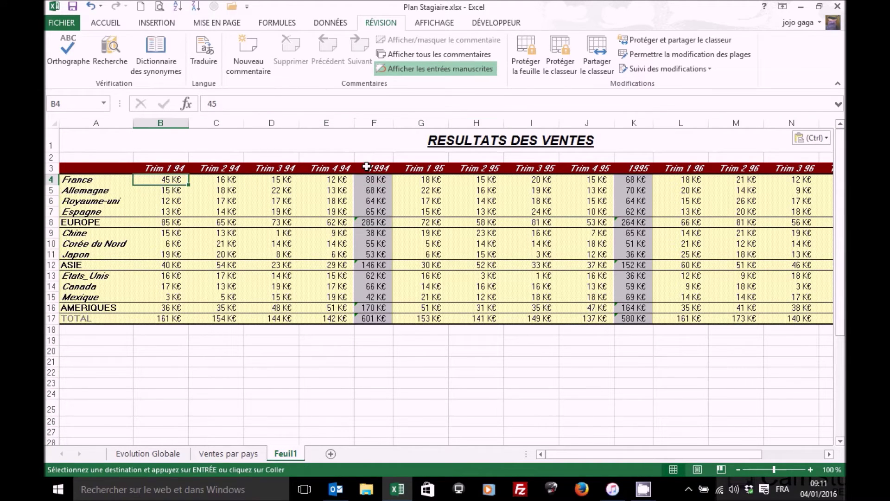
left_click(383, 179)
type("srtdfg")
key("Return")
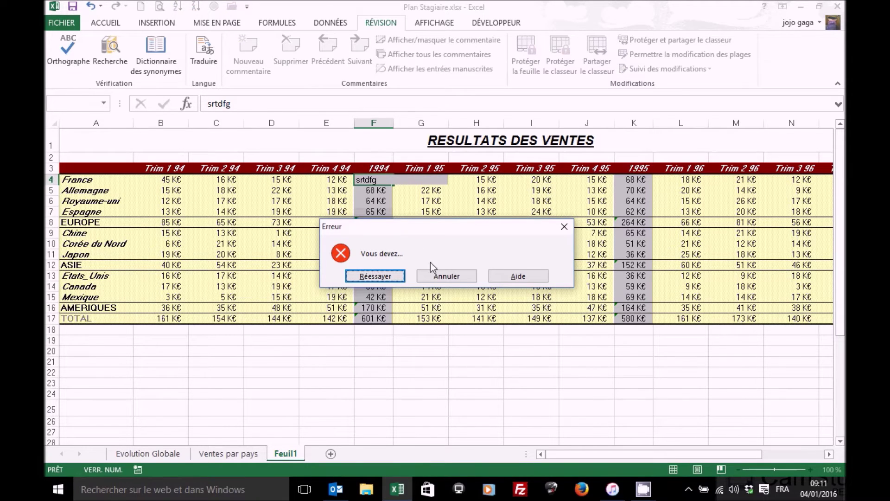
left_click(444, 276)
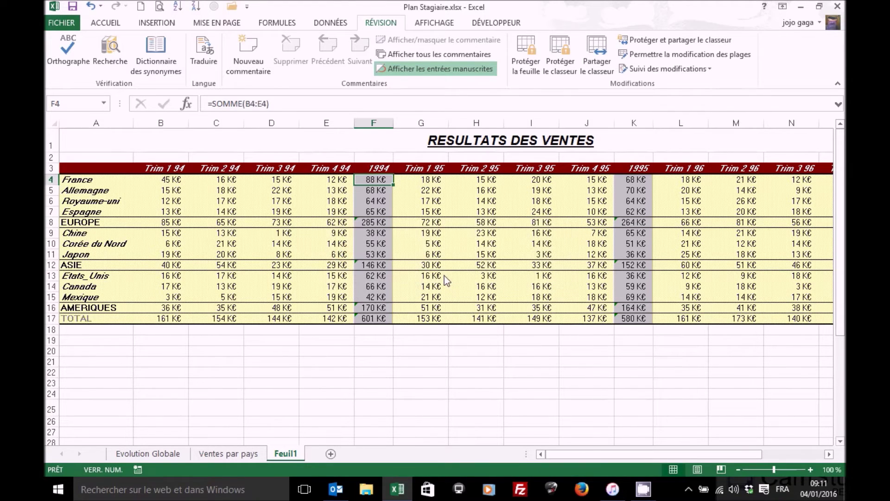
Enter =B4*C4*D4 in F4 and zoom out to 80% to see the TOTAL column
type("=")
left_click(172, 181)
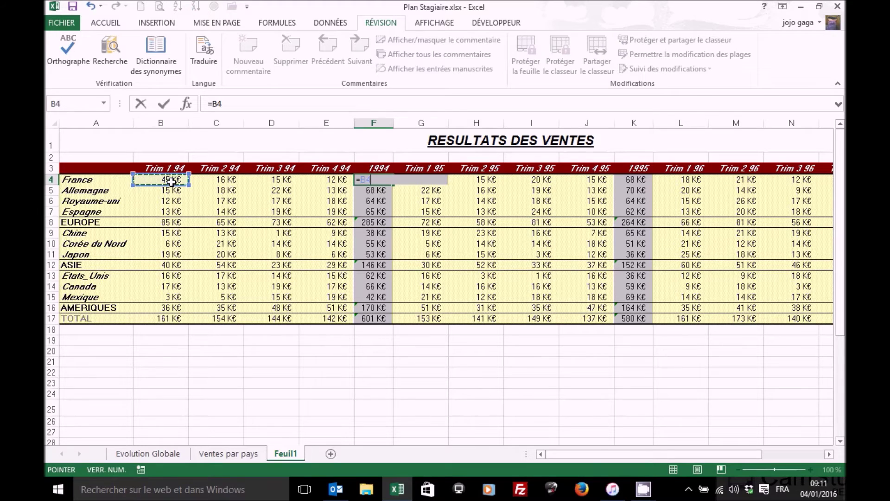
type("*")
left_click(210, 180)
type("*")
left_click(283, 180)
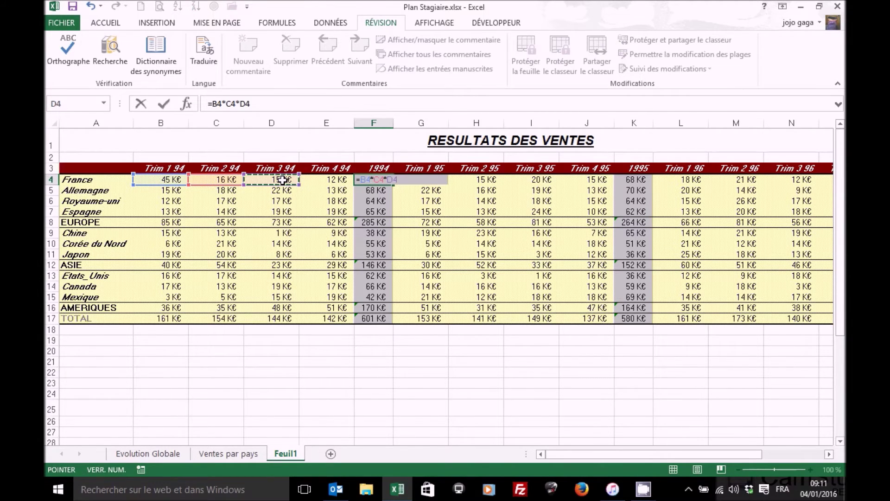
key("Return")
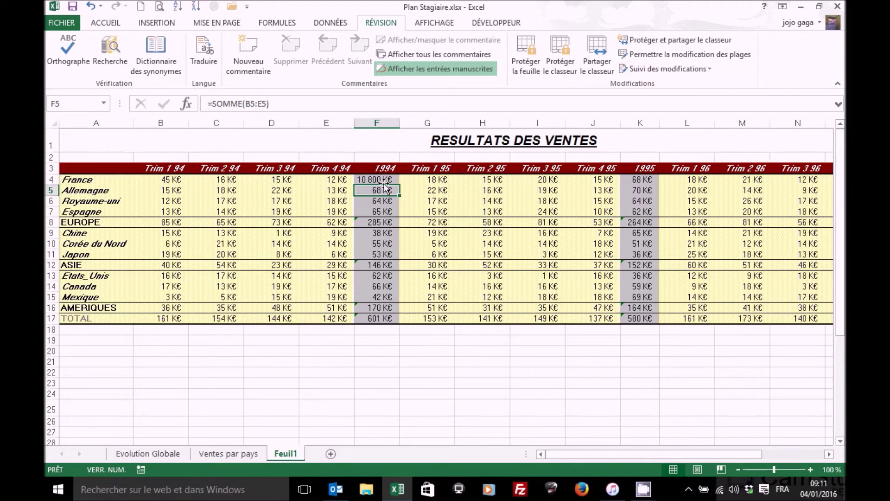
left_click(383, 180)
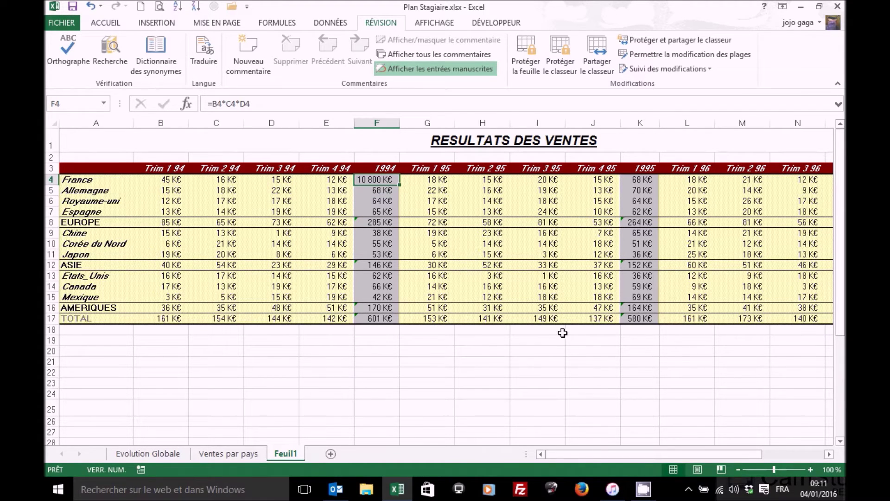
left_click(739, 469)
left_click(739, 470)
left_click(768, 167)
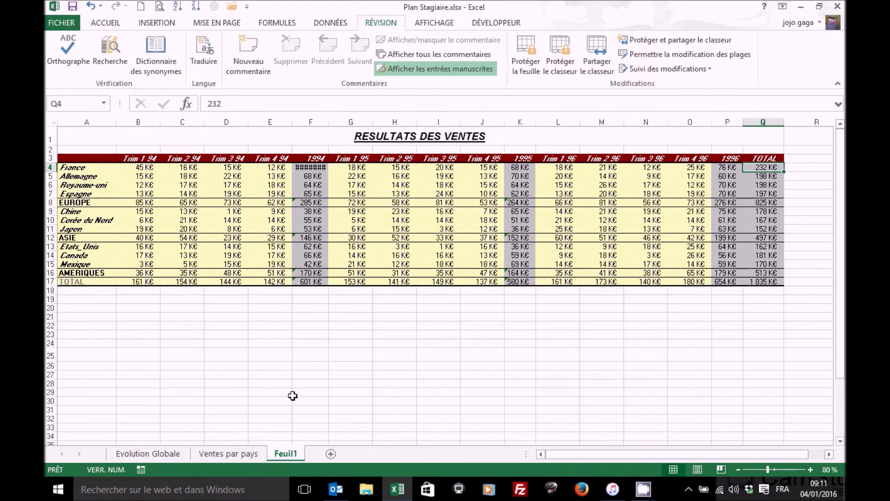
Go to Ventes par pays and remove its sheet protection using the password
left_click(225, 454)
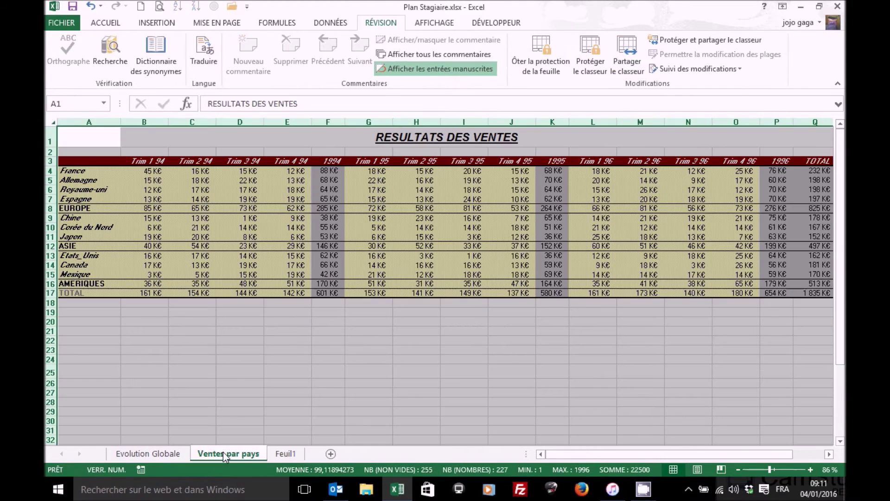
left_click(240, 195)
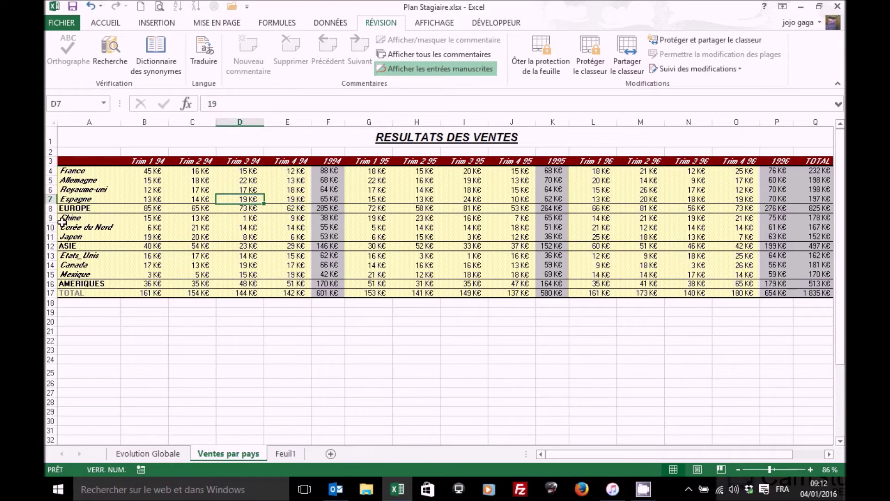
left_click(541, 48)
type("••••")
key("Return")
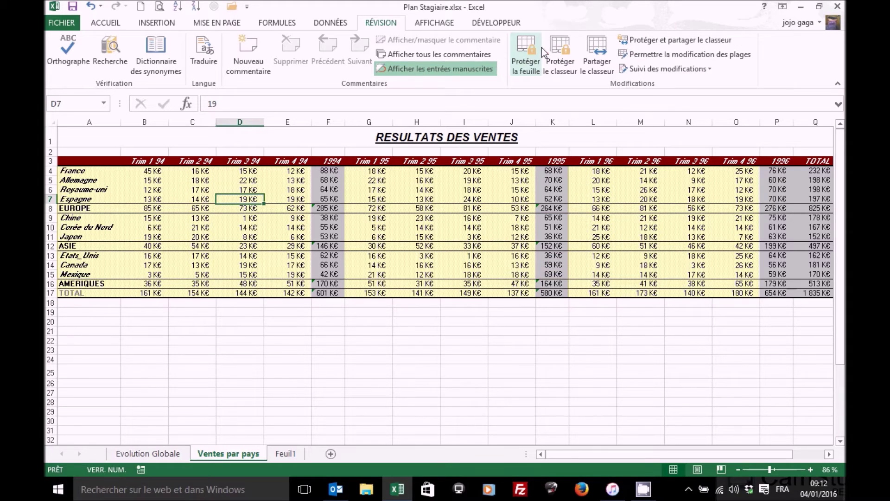
Re-protect the sheet with a confirmed password, allowing selection of unlocked cells only
left_click(528, 49)
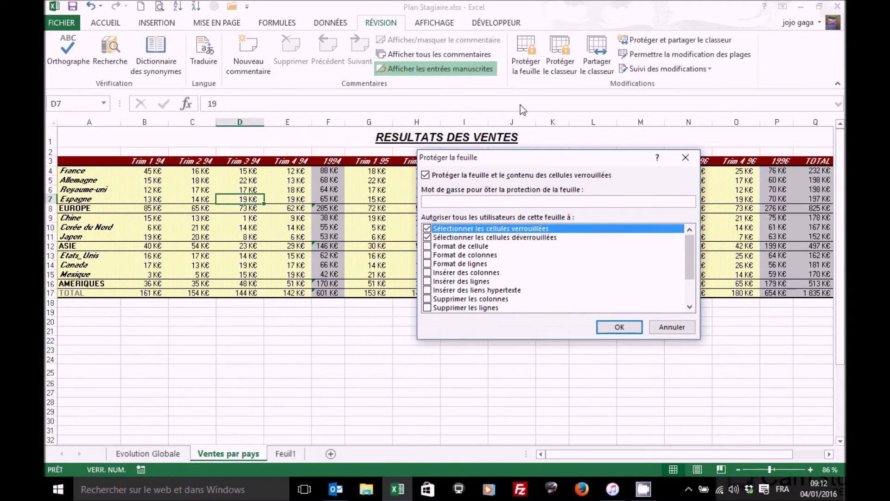
type("•••")
left_click(427, 228)
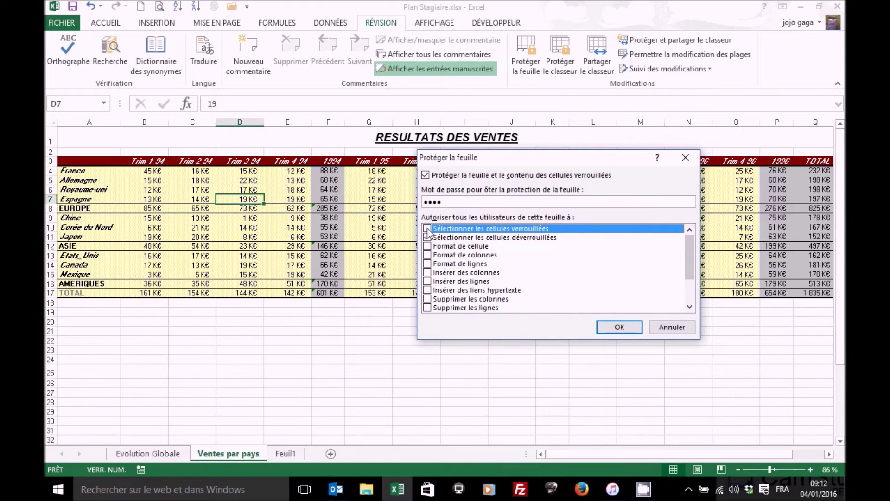
left_click(618, 327)
type("••••")
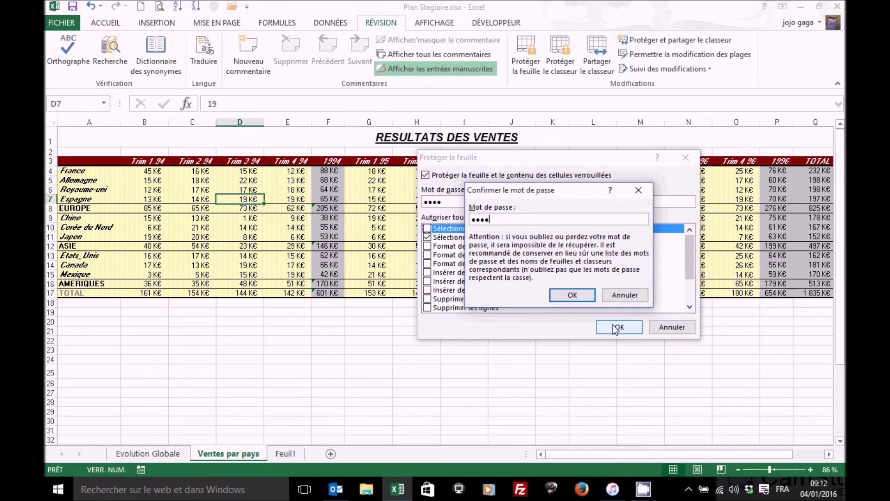
left_click(577, 297)
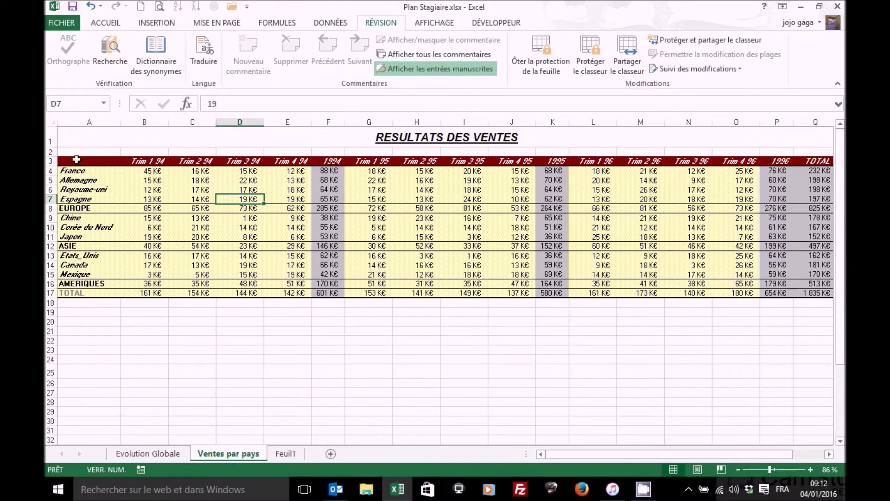
left_click_drag(155, 172, 742, 251)
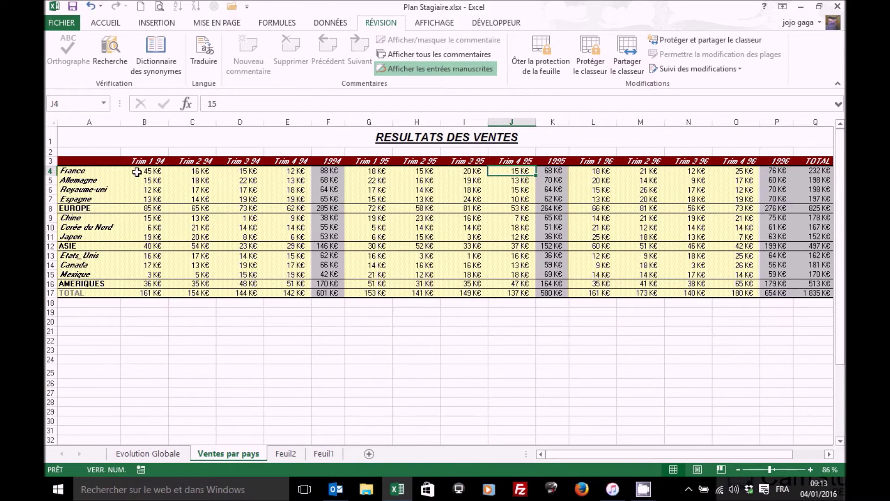
left_click_drag(148, 172, 297, 199)
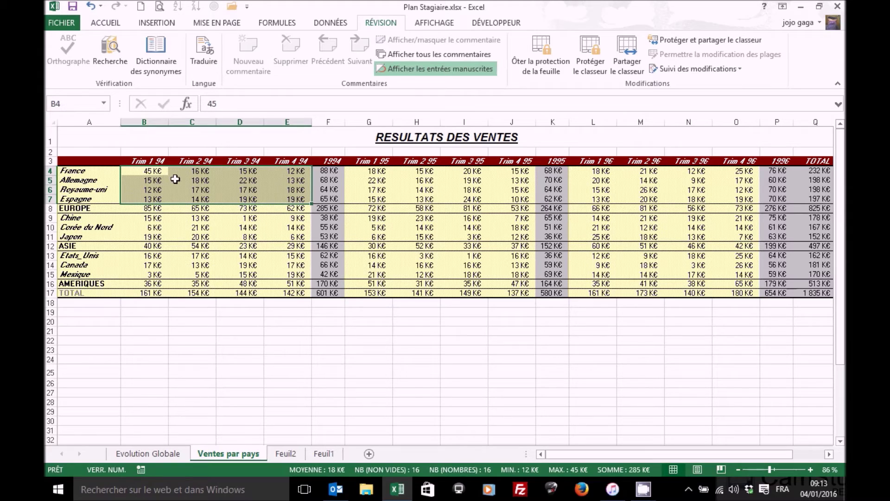
left_click(139, 172)
key("Return")
key("Down")
key("Down")
key("Down")
key("Down")
key("Down")
key("Down")
key("Down")
key("Down")
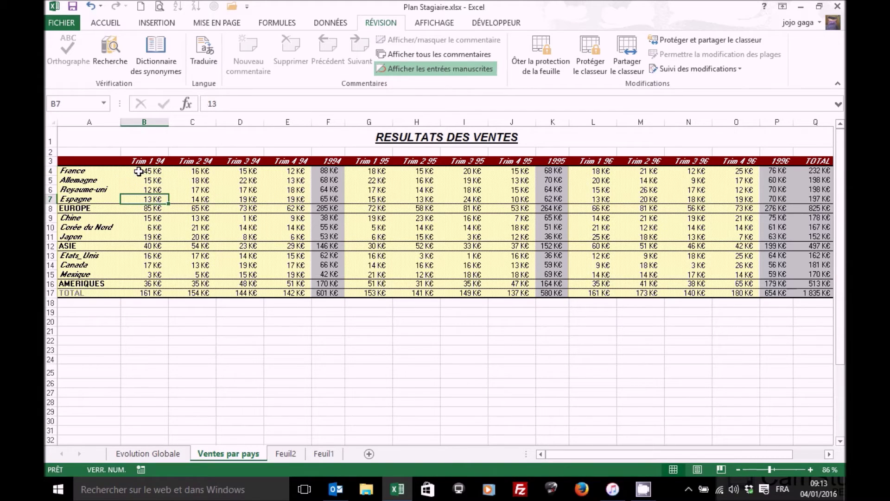
key("Return")
key("Return")
key("Return")
key("Return")
key("Return")
key("Return")
key("Return")
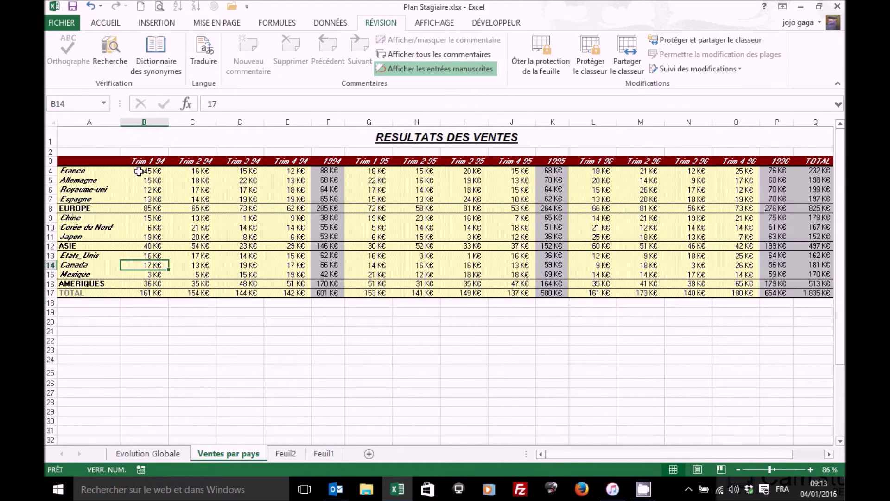
key("Return")
key("Return")
key("Return")
key("Return")
key("Return")
key("Return")
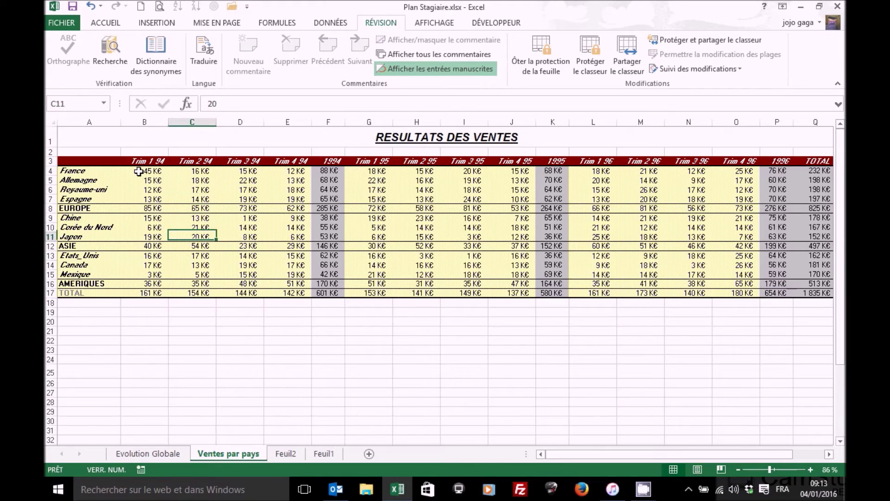
key("Return")
key("Return")
key("Return")
key("Return")
key("Return")
key("Return")
key("Return")
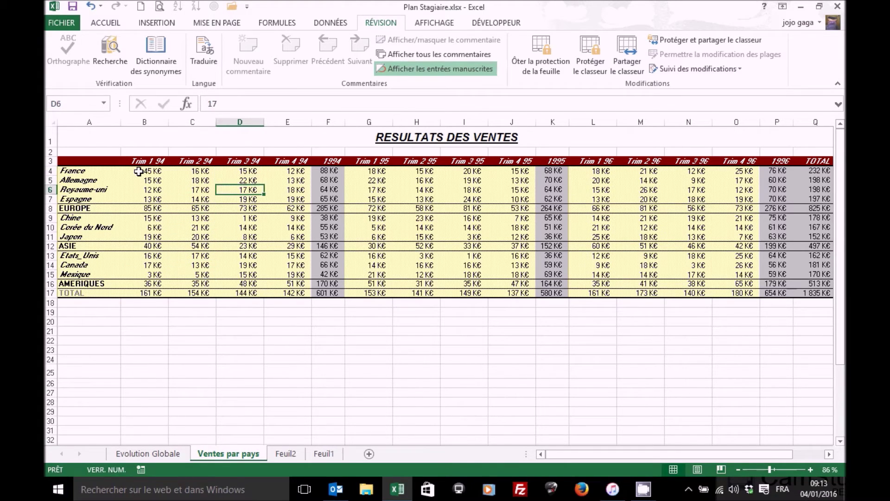
key("Return")
key("Return")
key("Return")
key("Return")
key("Return")
key("Return")
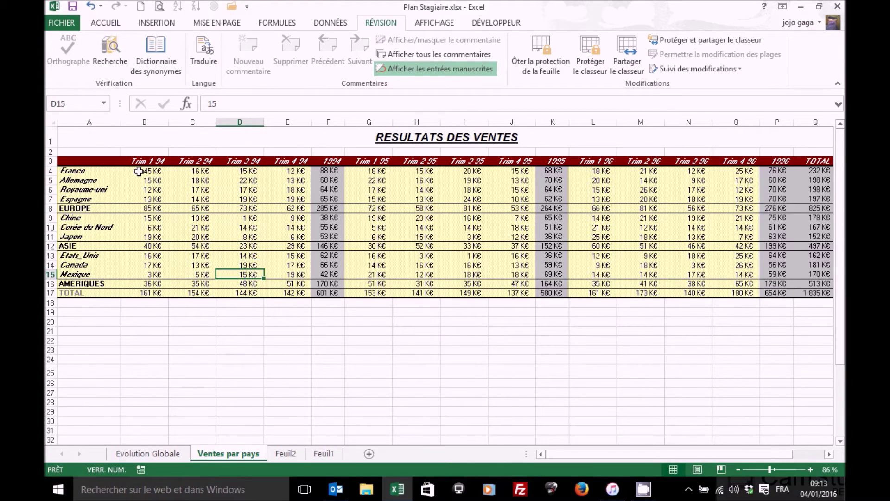
key("Return")
key("Return")
key("Return")
key("Return")
key("Return")
key("Return")
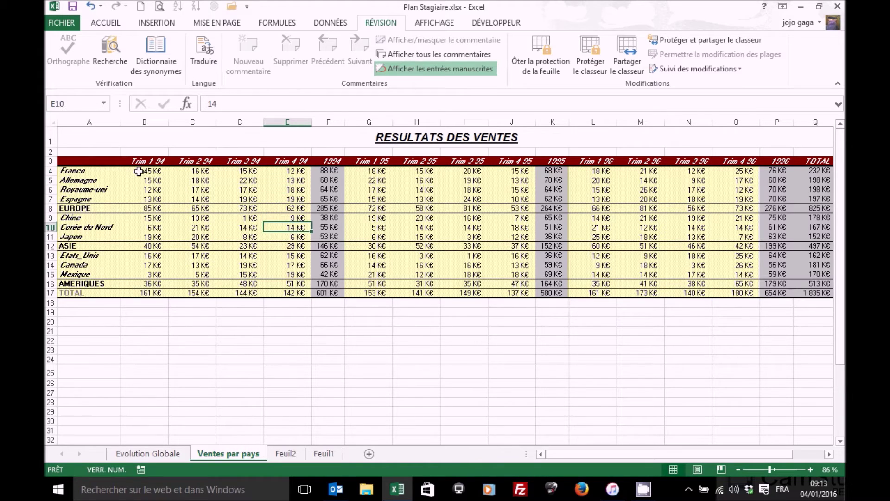
key("Return")
key("Return")
key("Return")
key("Return")
key("Return")
key("Return")
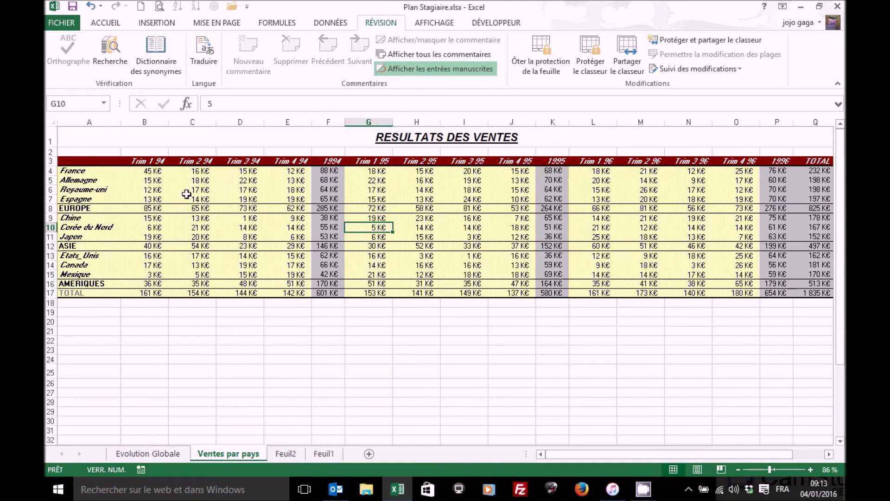
On the Evolution Globale chart, select the TOTAL trendline and series, restoring the removed trendline
left_click(161, 456)
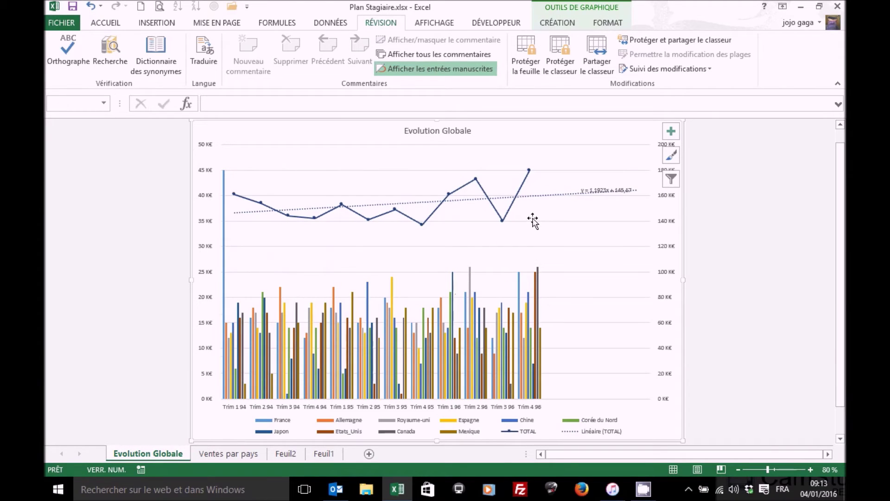
left_click(549, 196)
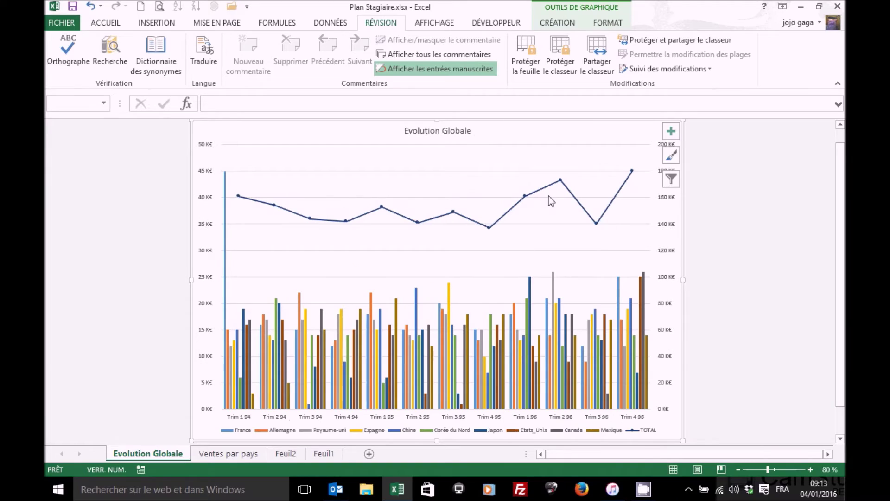
left_click(569, 192)
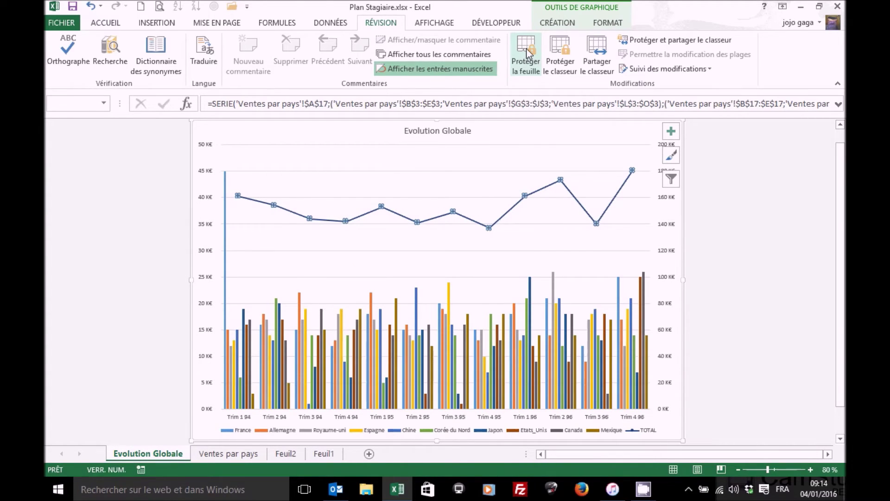
left_click(93, 7)
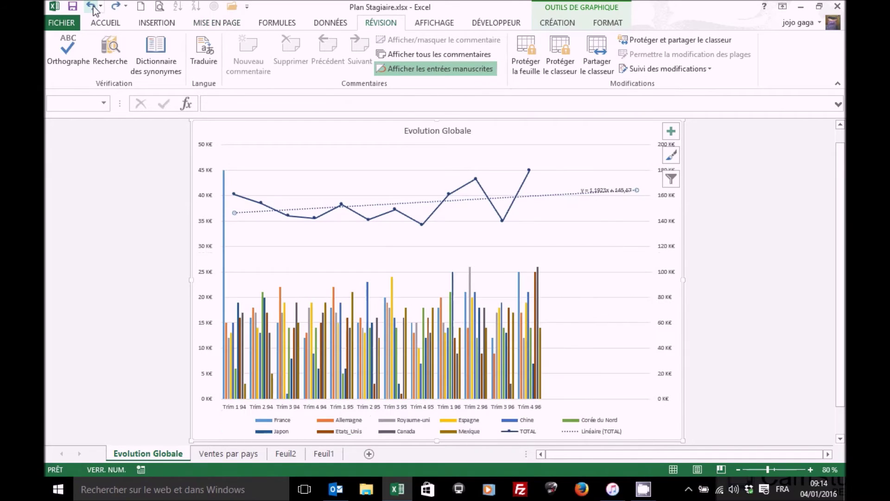
Protect the Evolution Globale chart sheet, test its TOTAL elements, and return to Ventes par pays
left_click(529, 46)
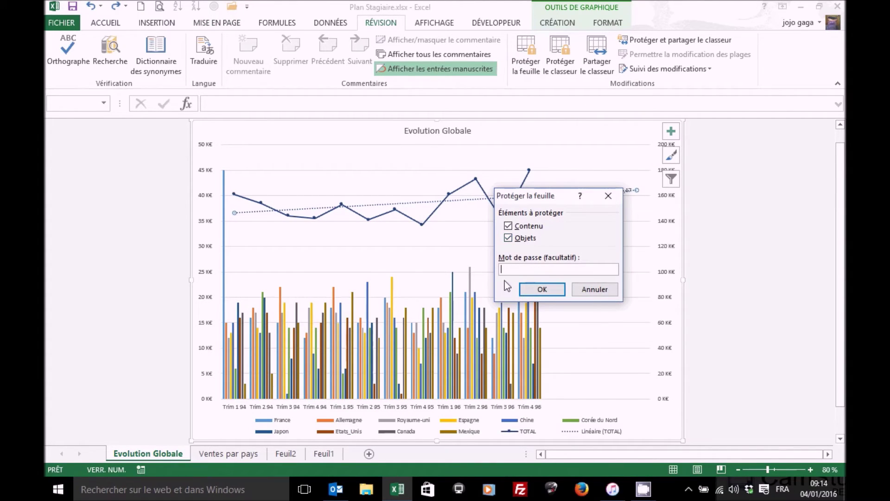
left_click(541, 293)
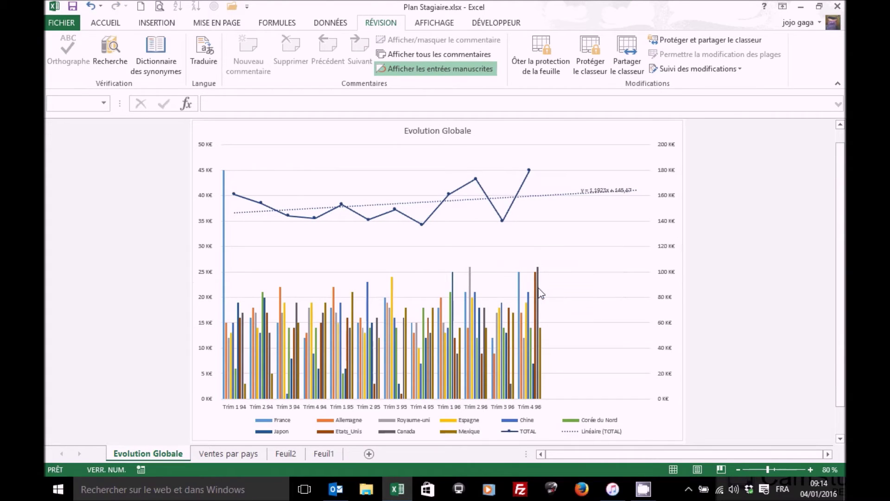
left_click(547, 194)
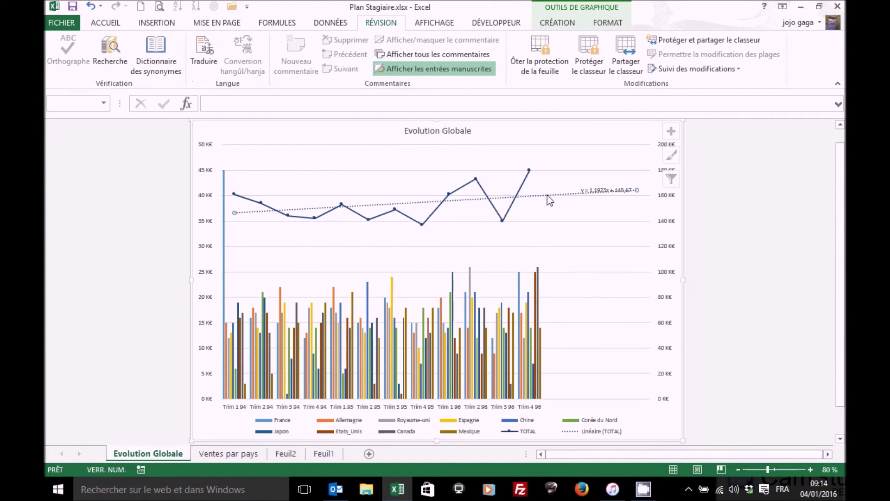
left_click(519, 188)
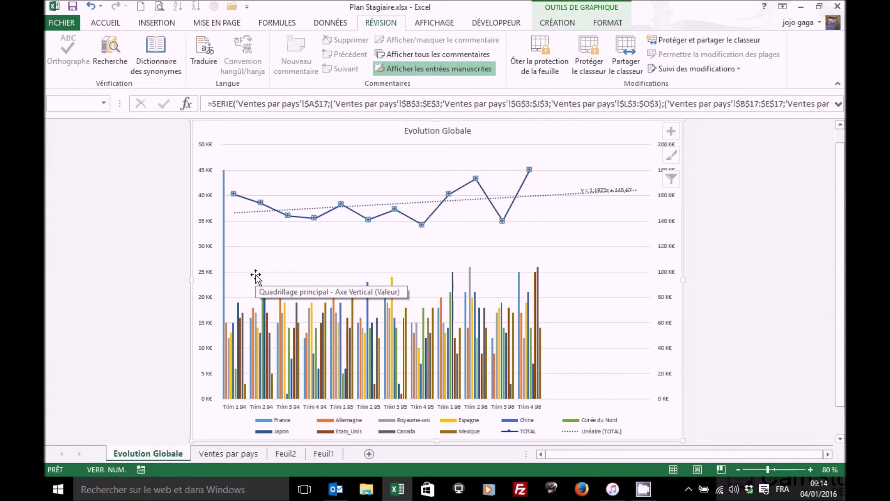
left_click(245, 456)
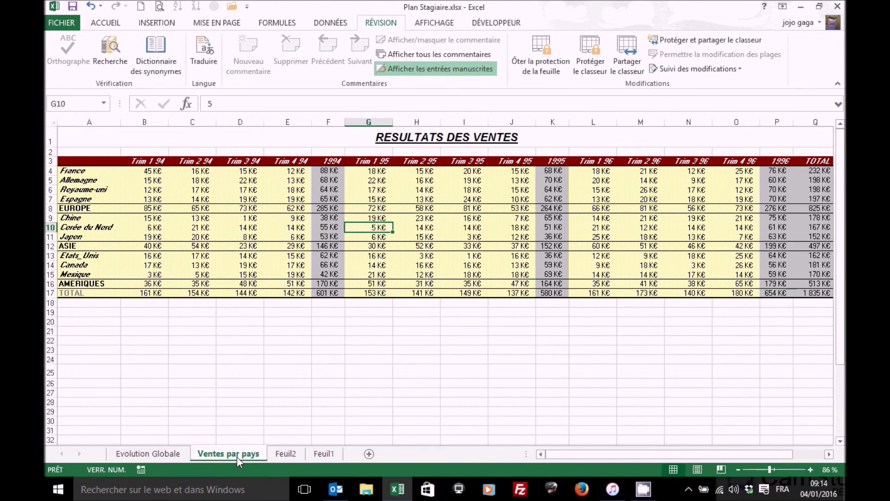
Temporarily rename the Ventes par pays tab to 'sdfgwsg' and move it next to Feuil2
double_click(237, 456)
type("sdfgwsg")
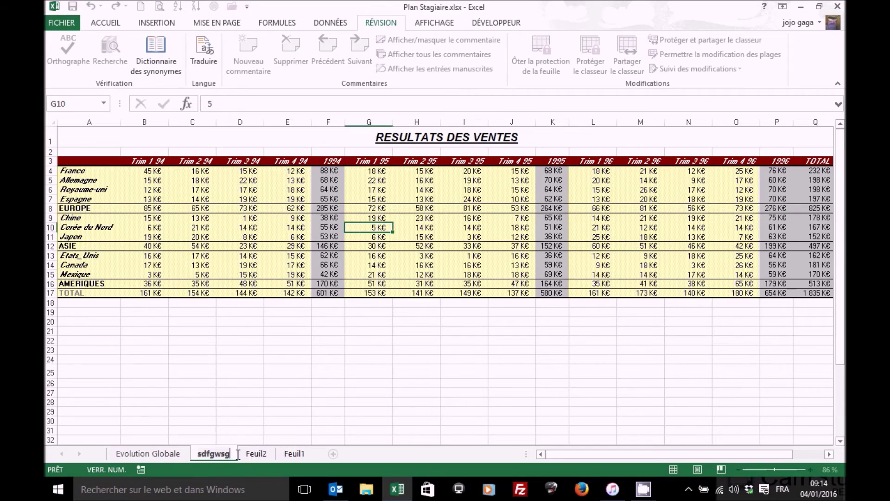
key("Return")
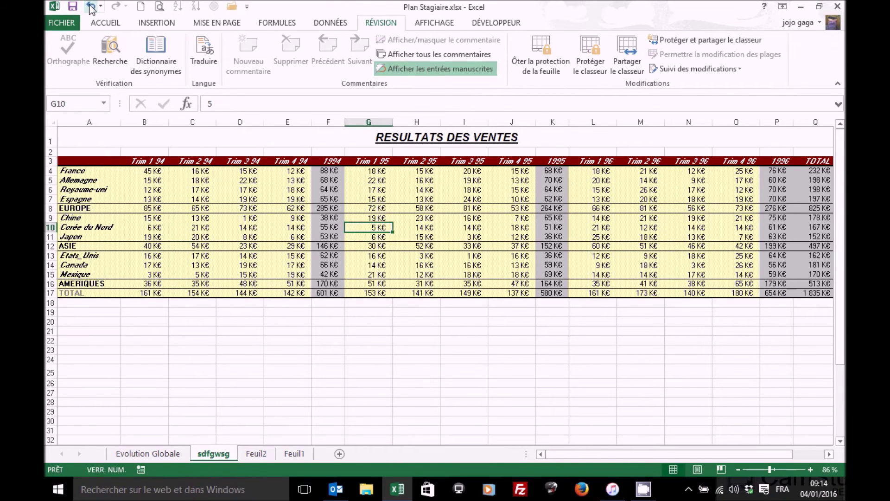
left_click(91, 6)
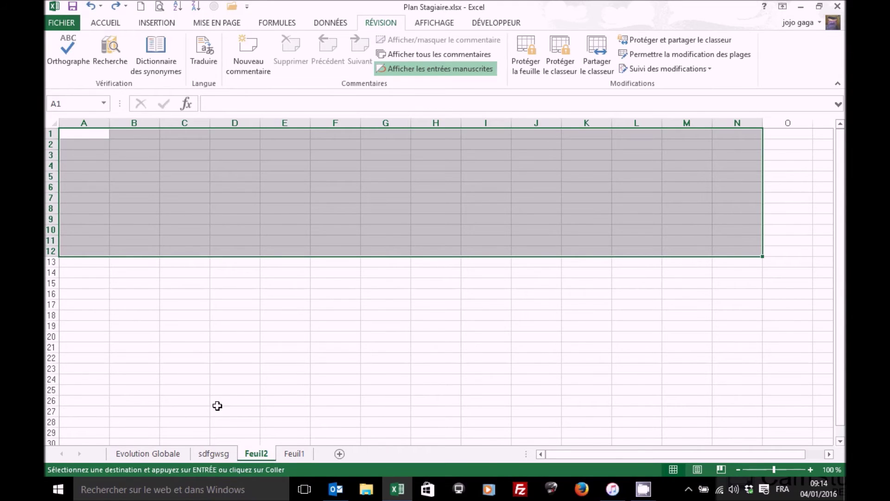
left_click(224, 452)
left_click_drag(295, 455, 292, 455)
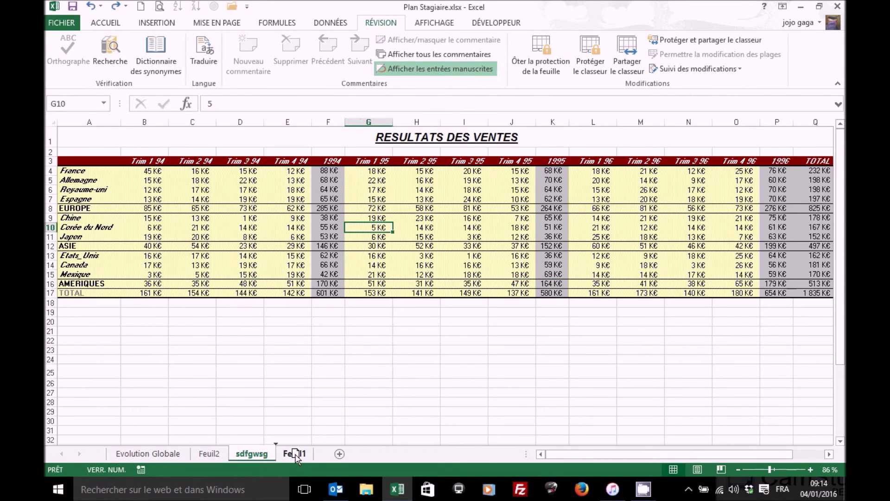
Delete the Feuil1 sheet and confirm the deletion
left_click(283, 453)
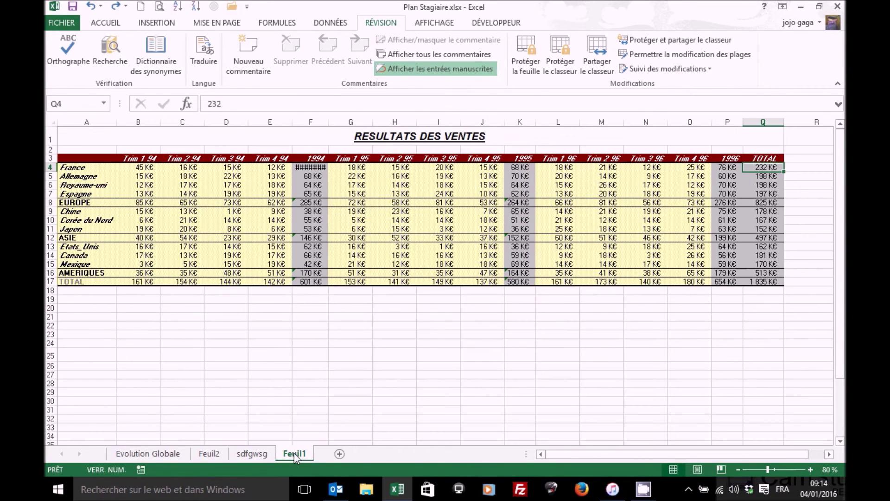
right_click(294, 453)
left_click(333, 321)
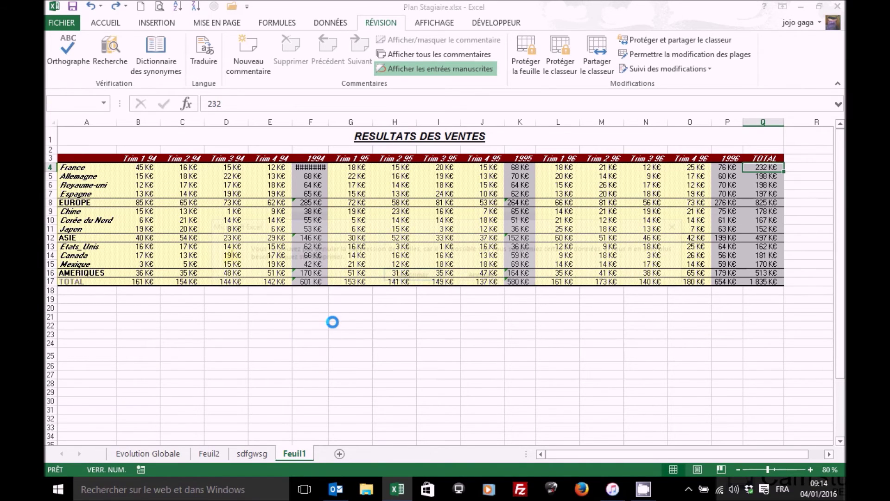
left_click(411, 275)
Move the sdfgwsg sheet back before Feuil2 and rename it 'Ventes par pays'
left_click_drag(260, 458, 206, 453)
double_click(207, 453)
type("VDNtes")
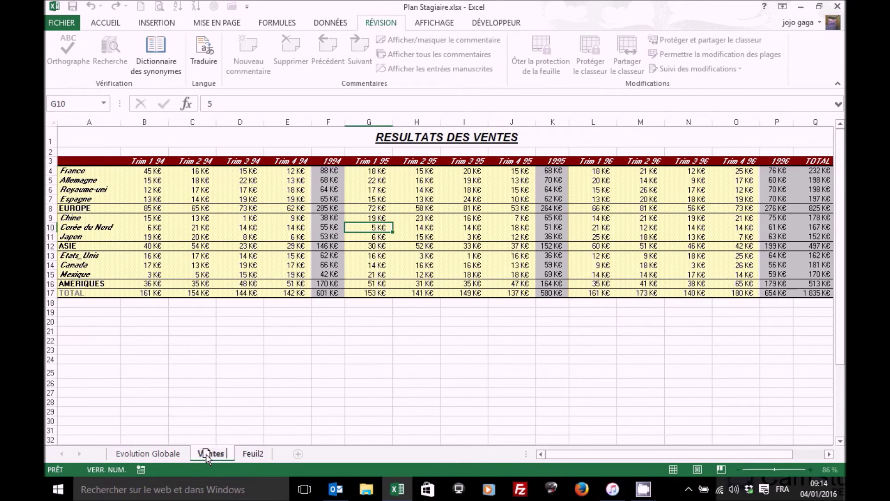
type(" par pays")
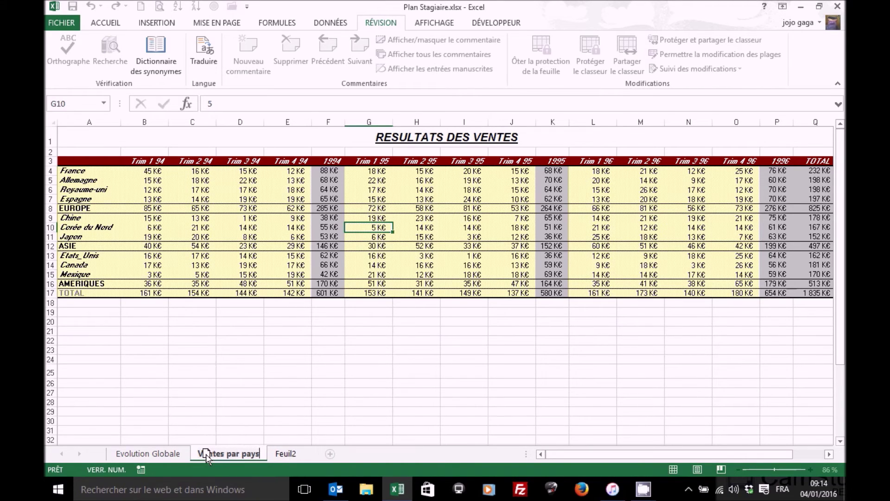
key("Return")
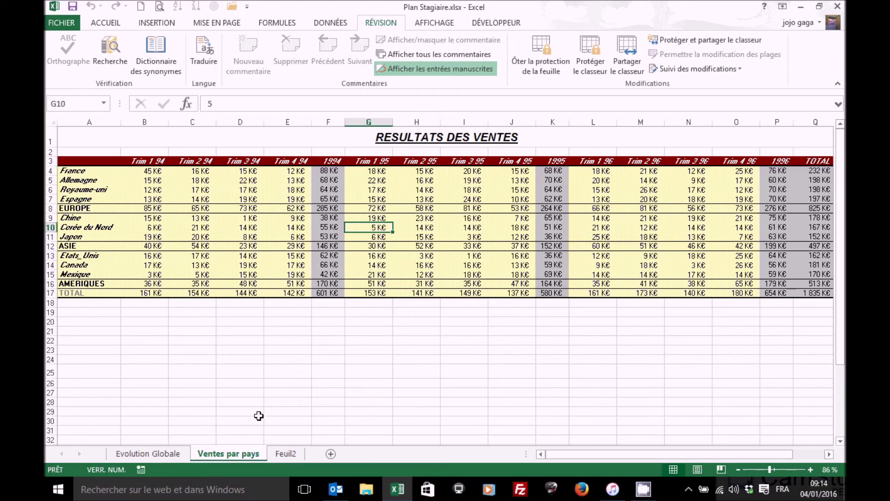
Protect the workbook structure with a password, entering it twice to confirm
left_click(439, 225)
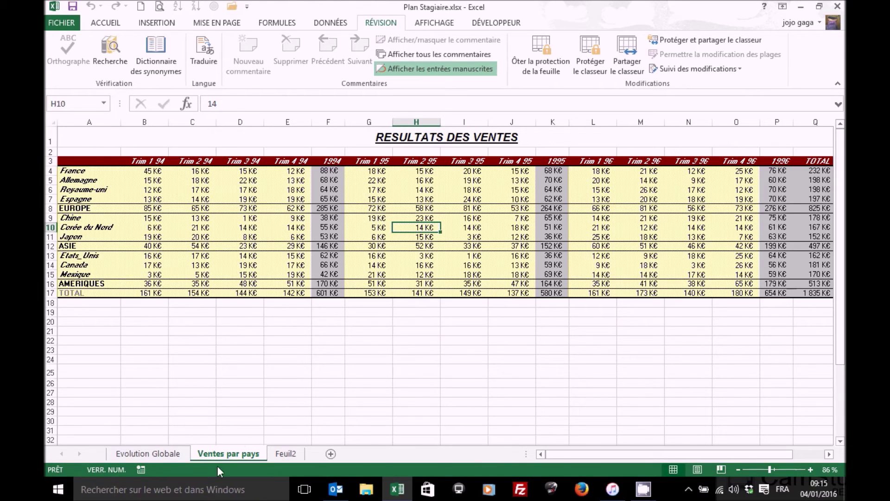
left_click(589, 51)
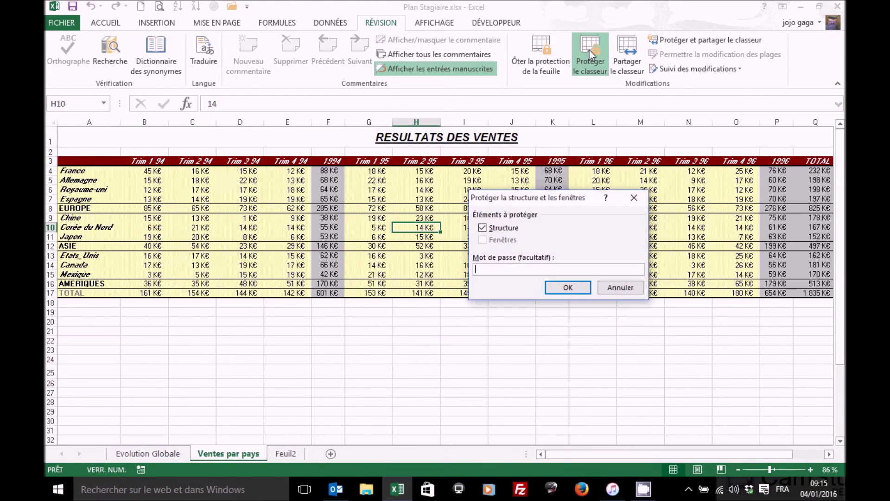
type("••••")
left_click(562, 288)
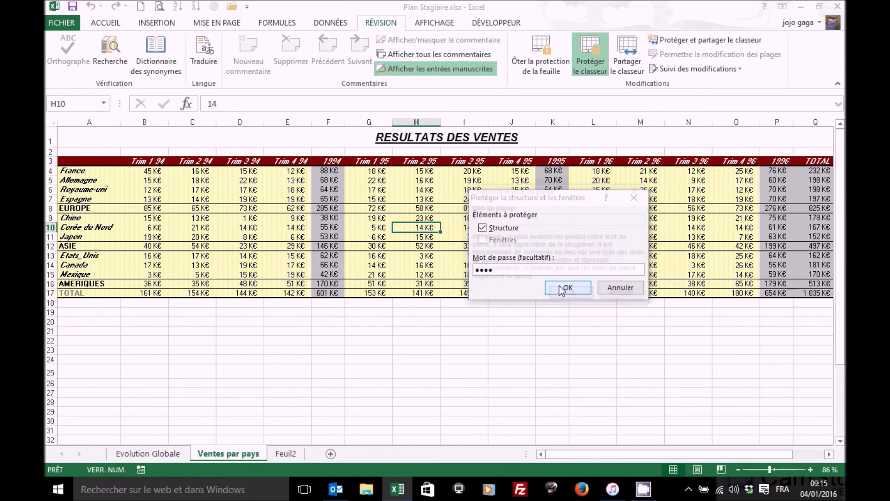
type("••••")
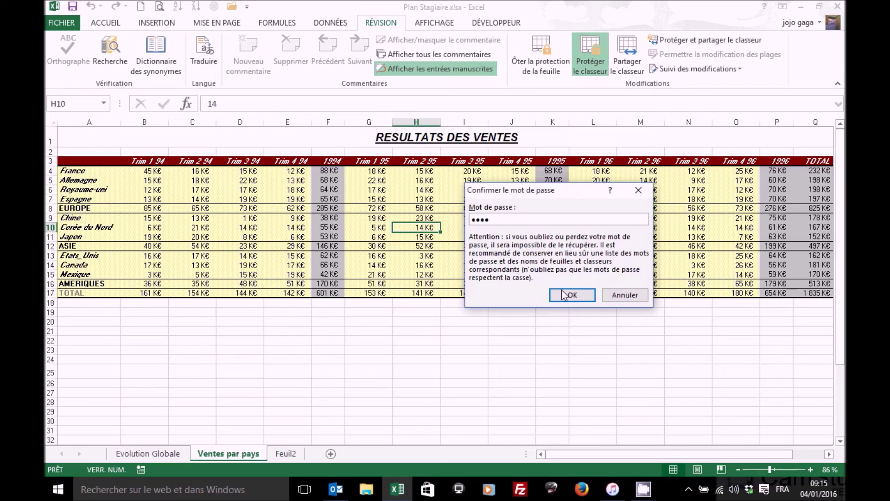
left_click(563, 294)
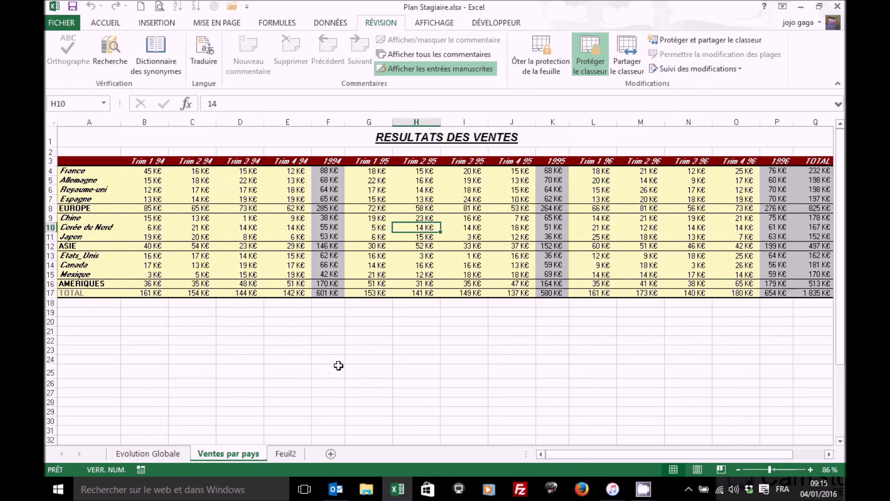
Verify the protection via the sheet tab menu, switching between Feuil2, Ventes par pays and Evolution Globale
right_click(238, 449)
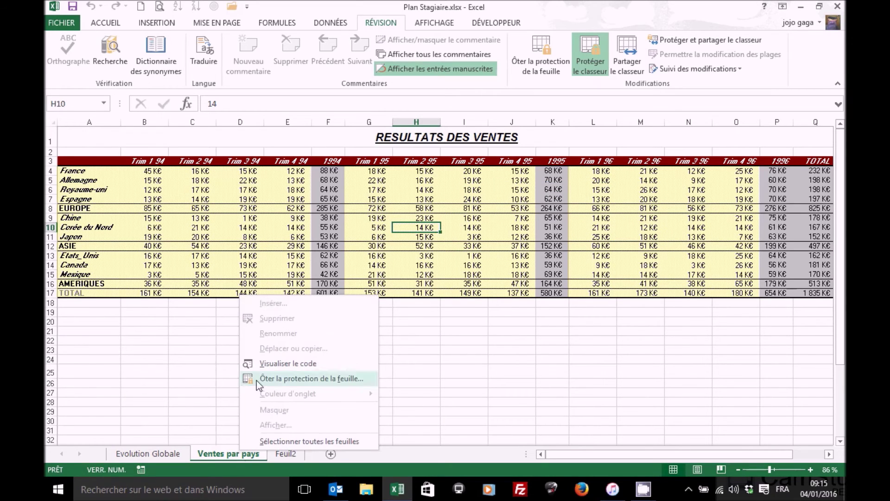
left_click(226, 458)
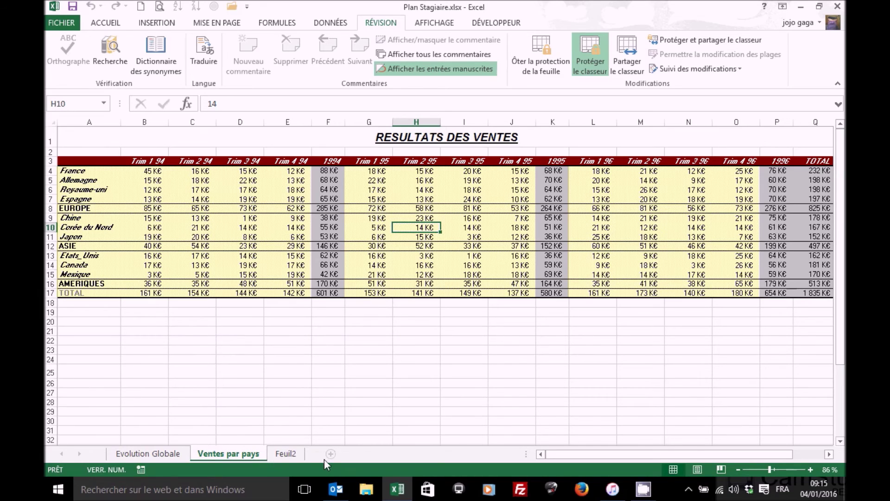
left_click(286, 454)
left_click(240, 456)
left_click(147, 453)
left_click(216, 455)
left_click(293, 187)
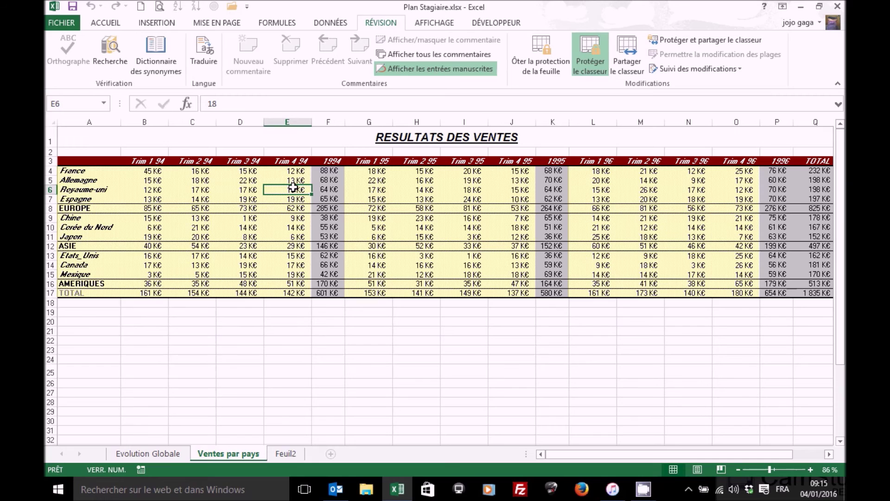
Bring up Save As via Browse, then Tools > General Options, moving that box clear of the Save As window
left_click(66, 24)
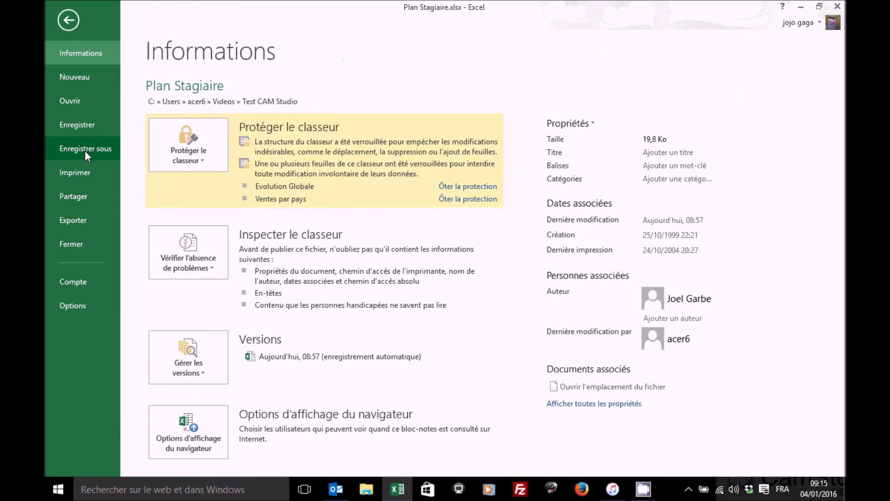
left_click(85, 149)
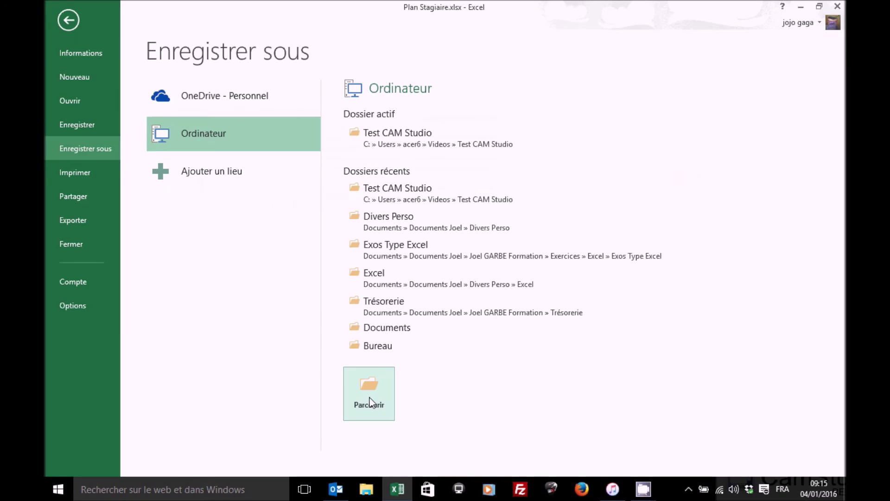
left_click(396, 139)
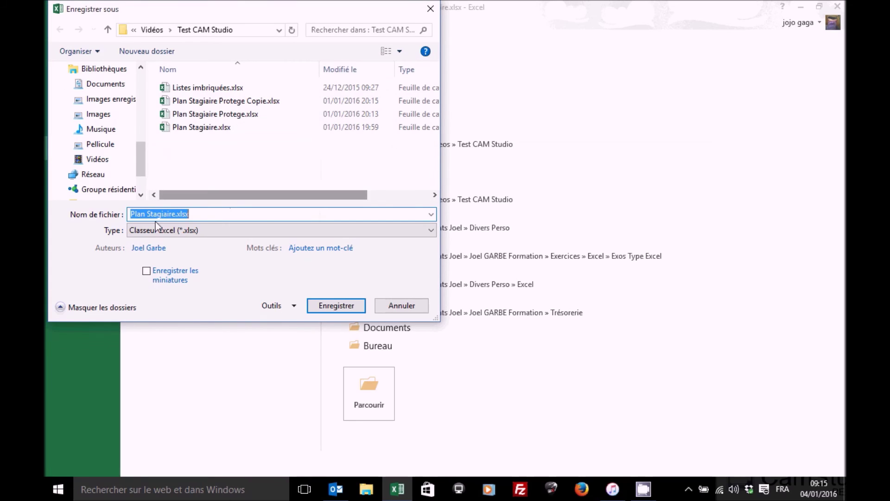
left_click(294, 307)
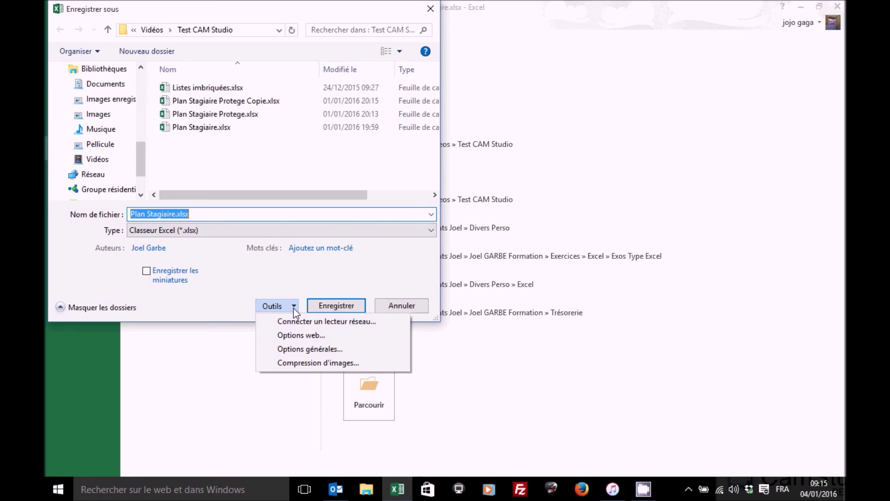
left_click(300, 349)
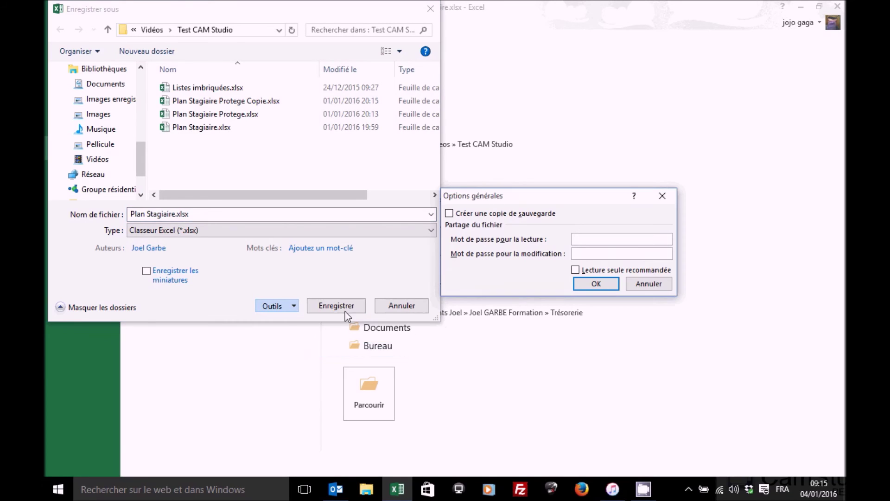
left_click_drag(536, 197, 602, 99)
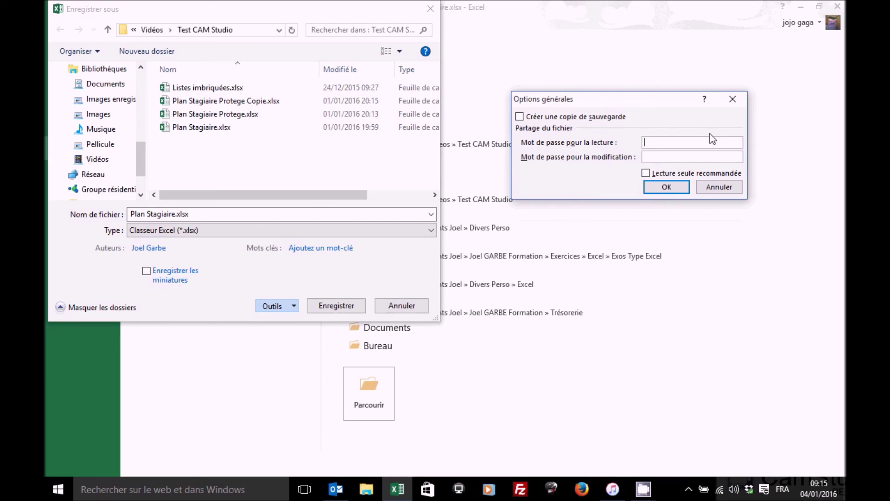